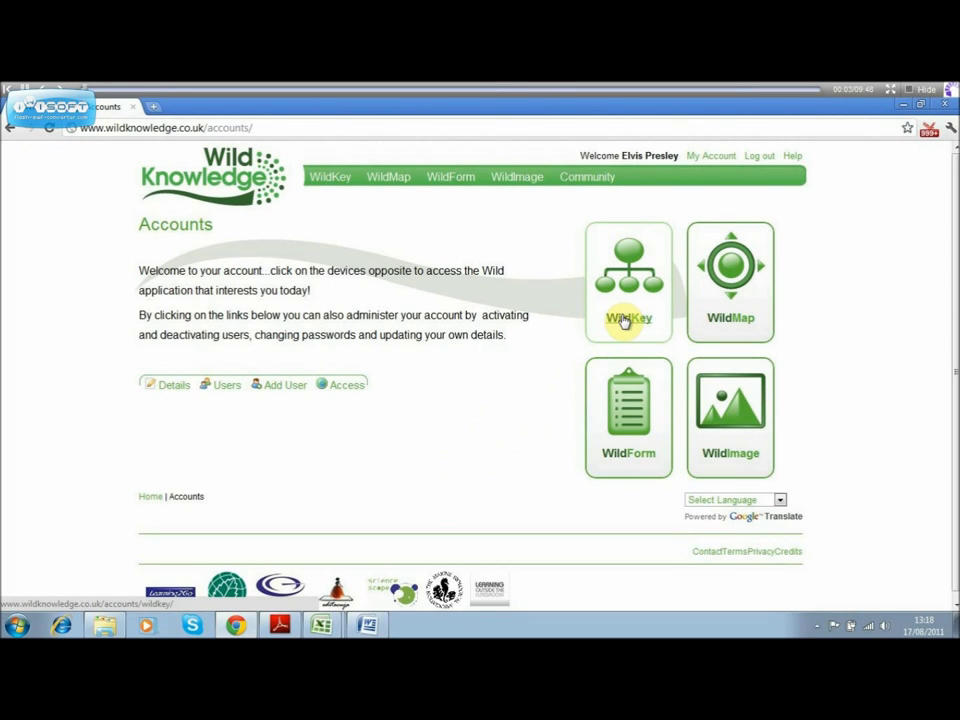
- Go to the WildKey toolkit and start creating a new key
click(625, 320)
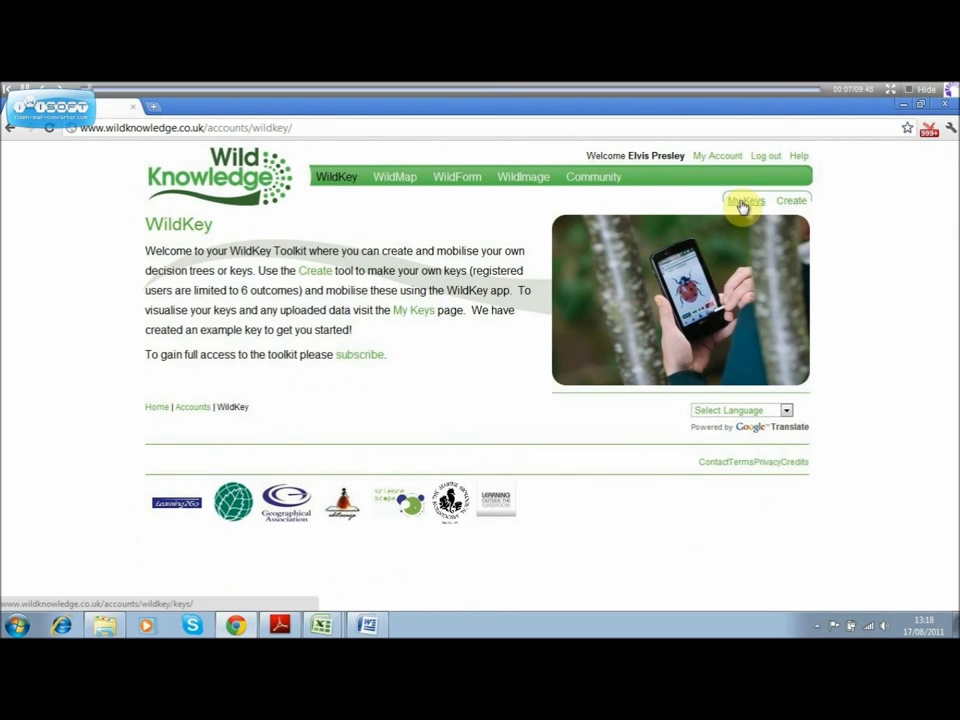
click(799, 208)
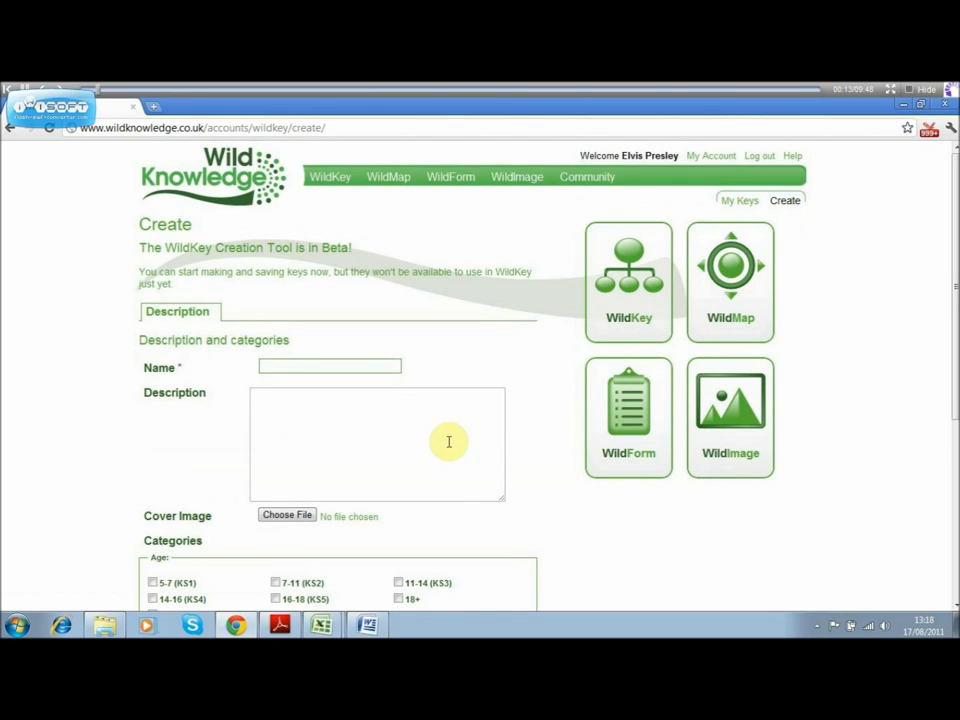
- Name the key CorvID and paste the crow-family title sentence from Word as its description
click(321, 364)
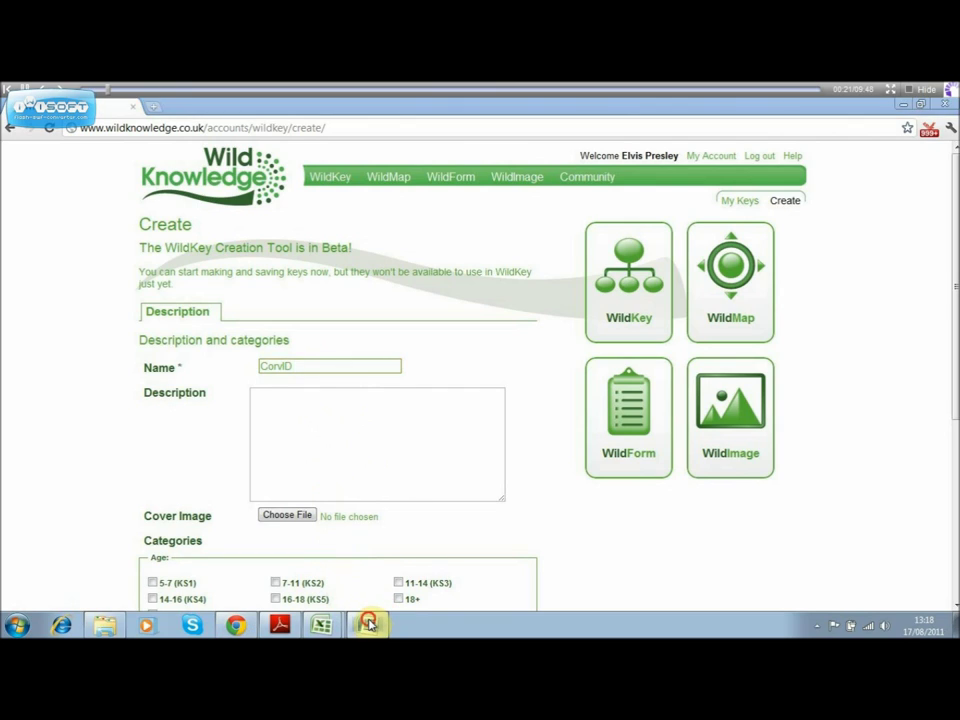
click(369, 625)
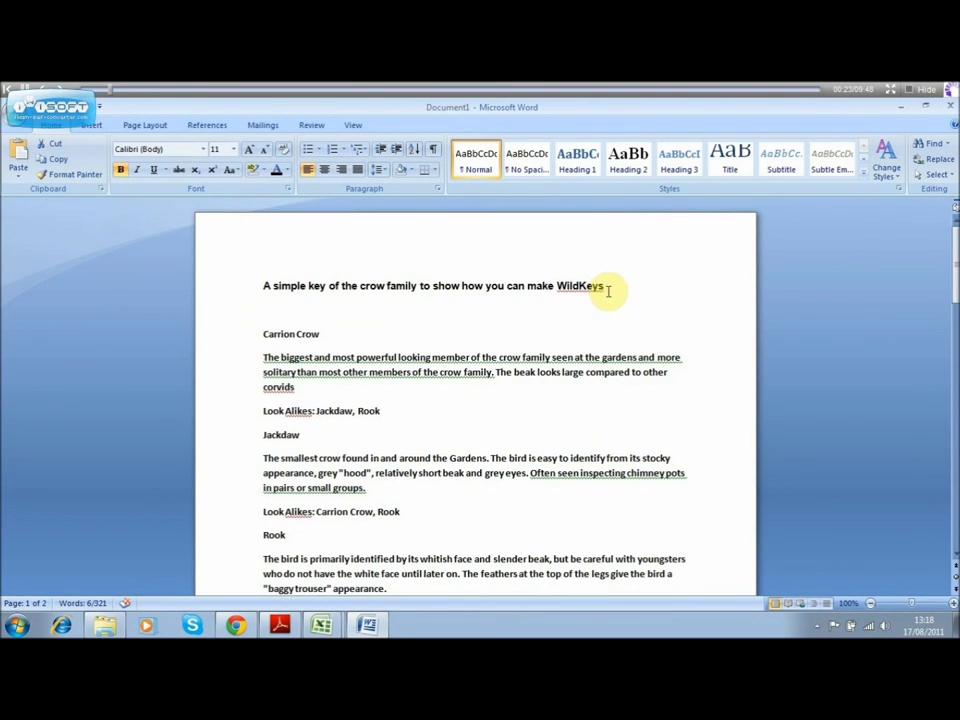
drag(603, 288, 268, 294)
key(ctrl+c)
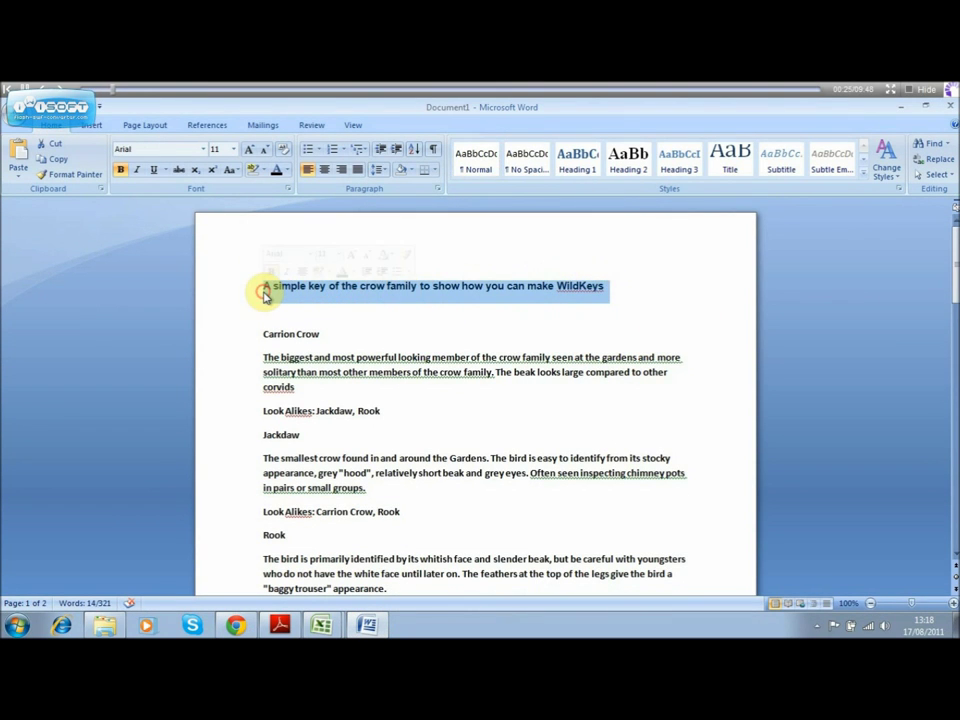
click(235, 625)
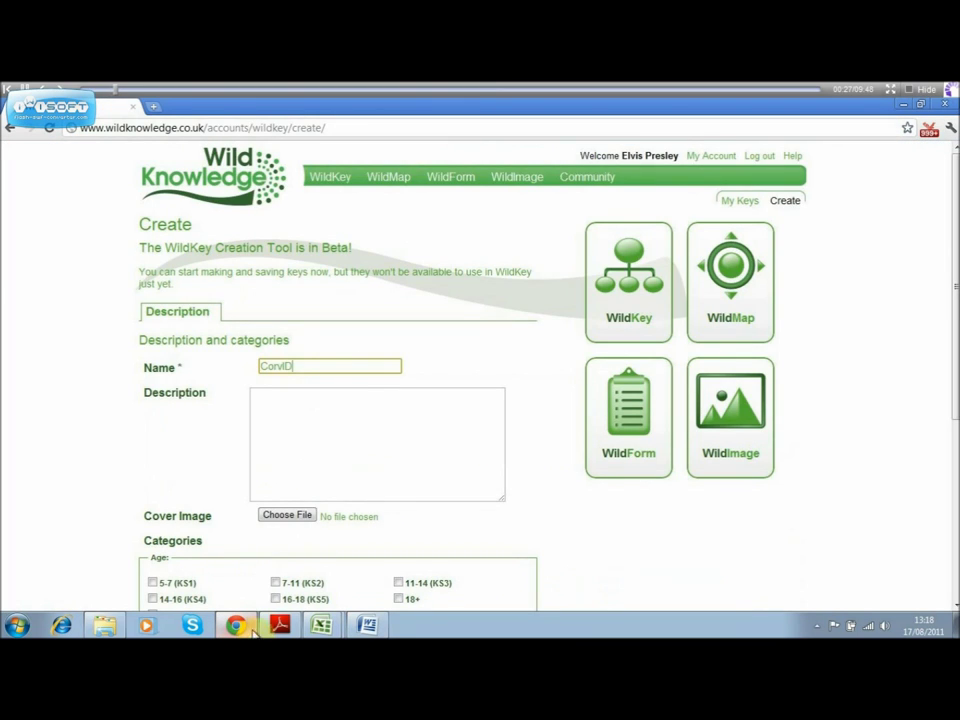
click(334, 433)
key(ctrl+v)
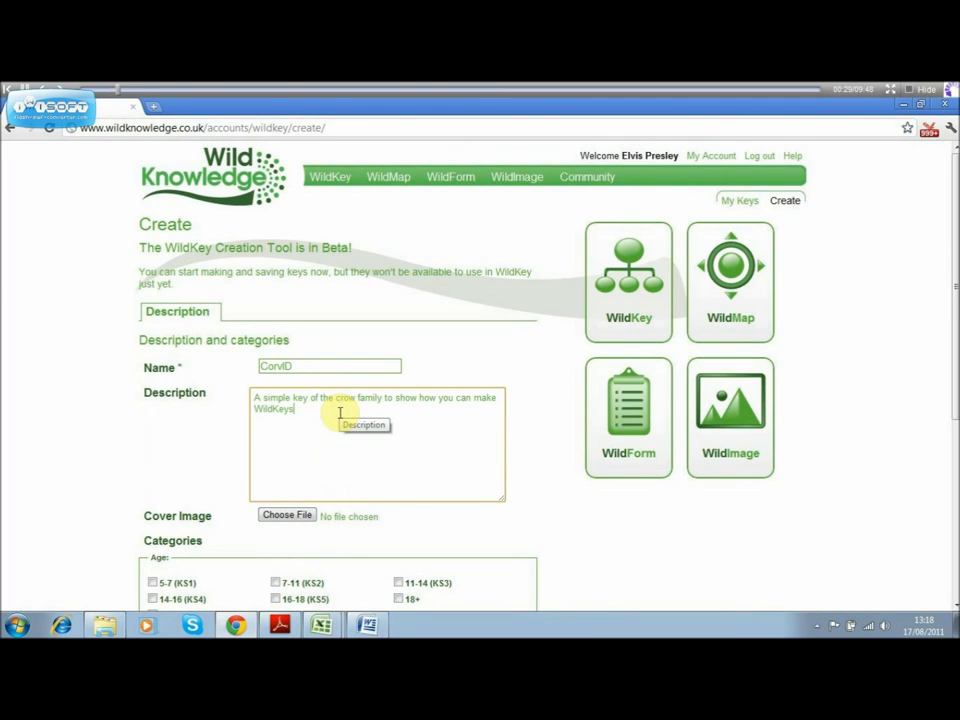
- Set corvidcrow2.JPG as the cover image and save the key
click(291, 516)
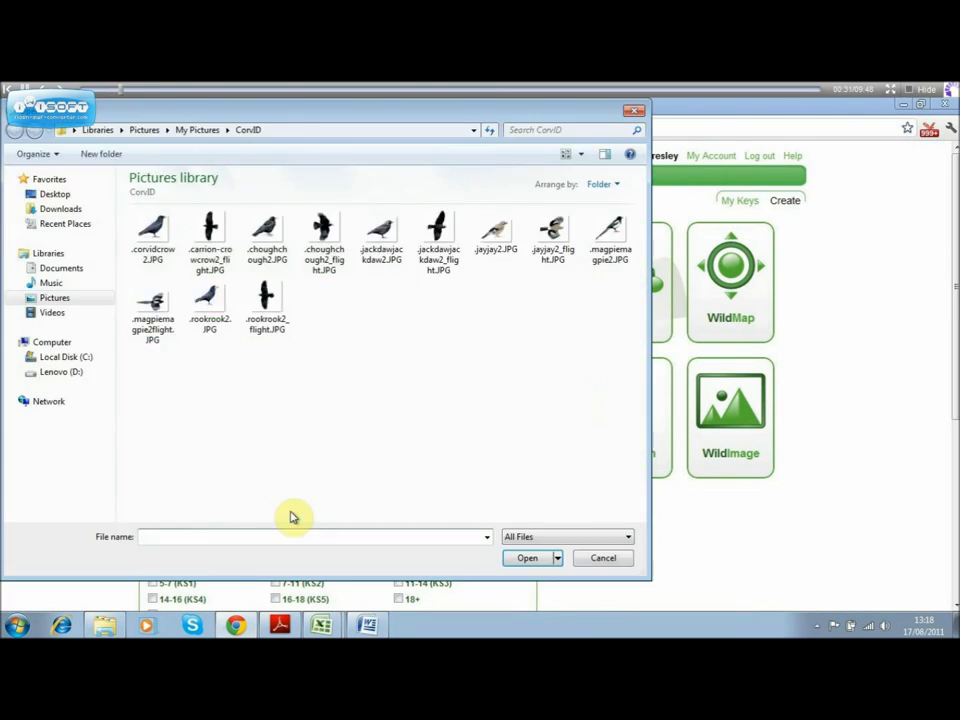
double_click(154, 229)
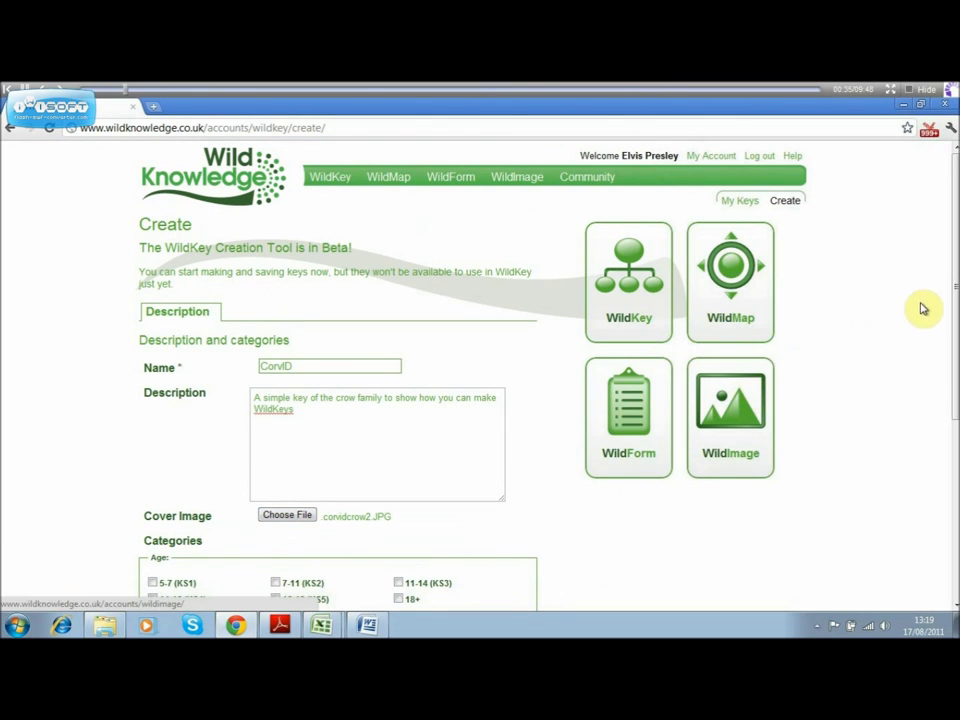
drag(955, 312, 953, 467)
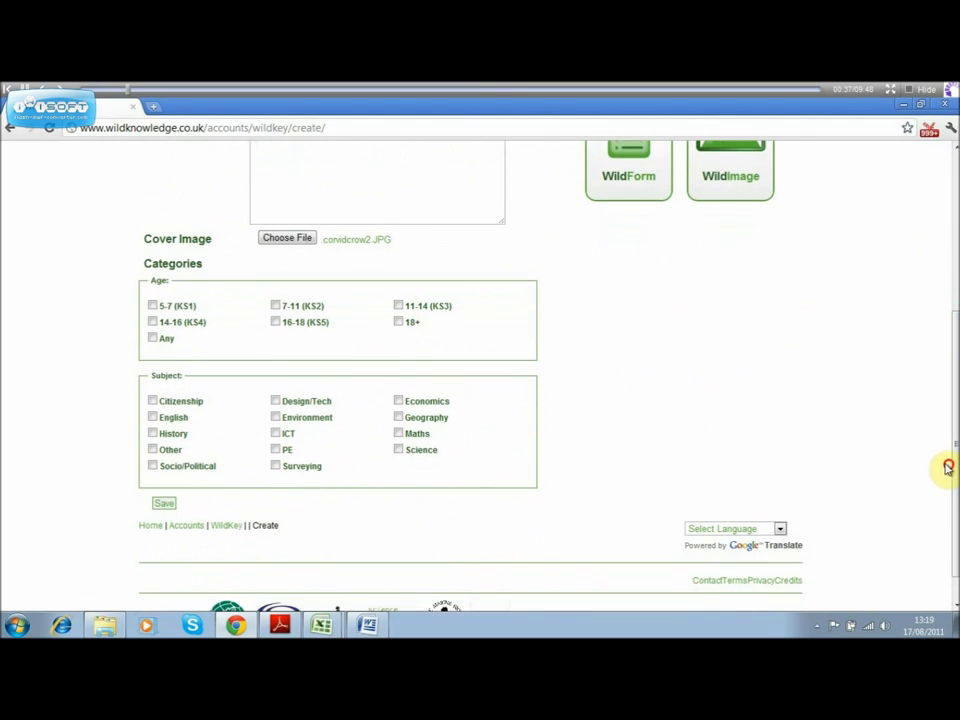
click(162, 504)
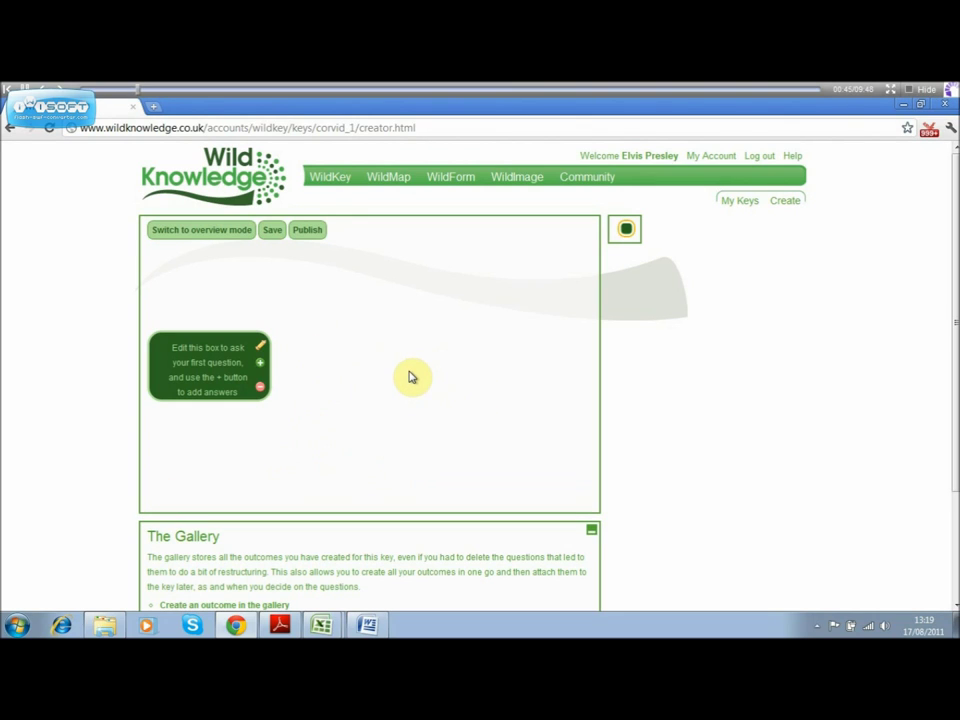
- Add three answer branches to the CorvID key's first question
click(260, 363)
click(260, 364)
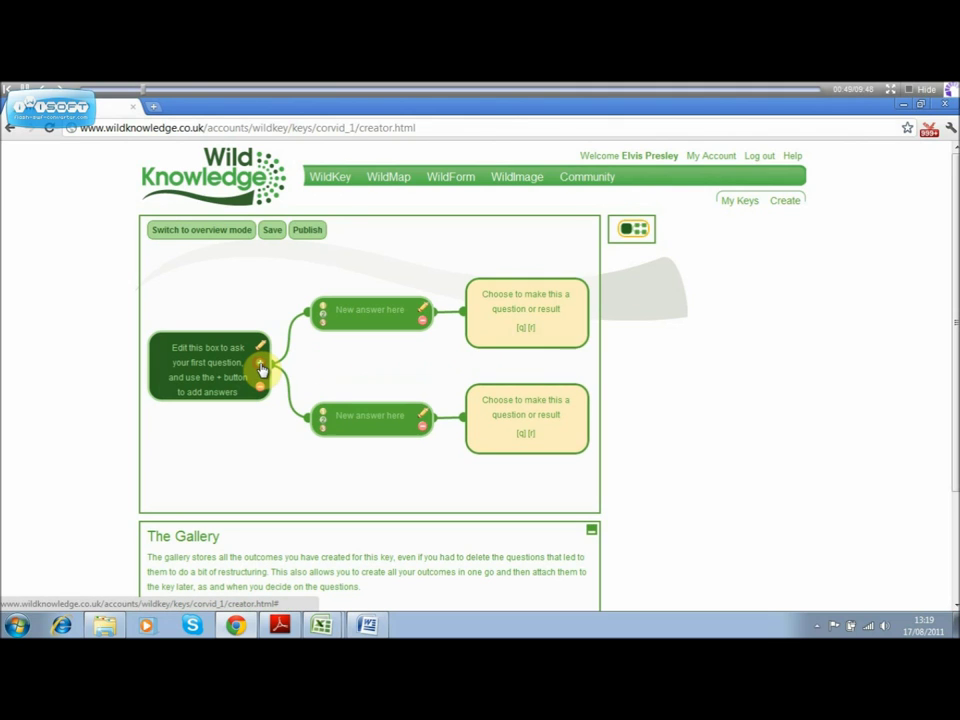
click(260, 364)
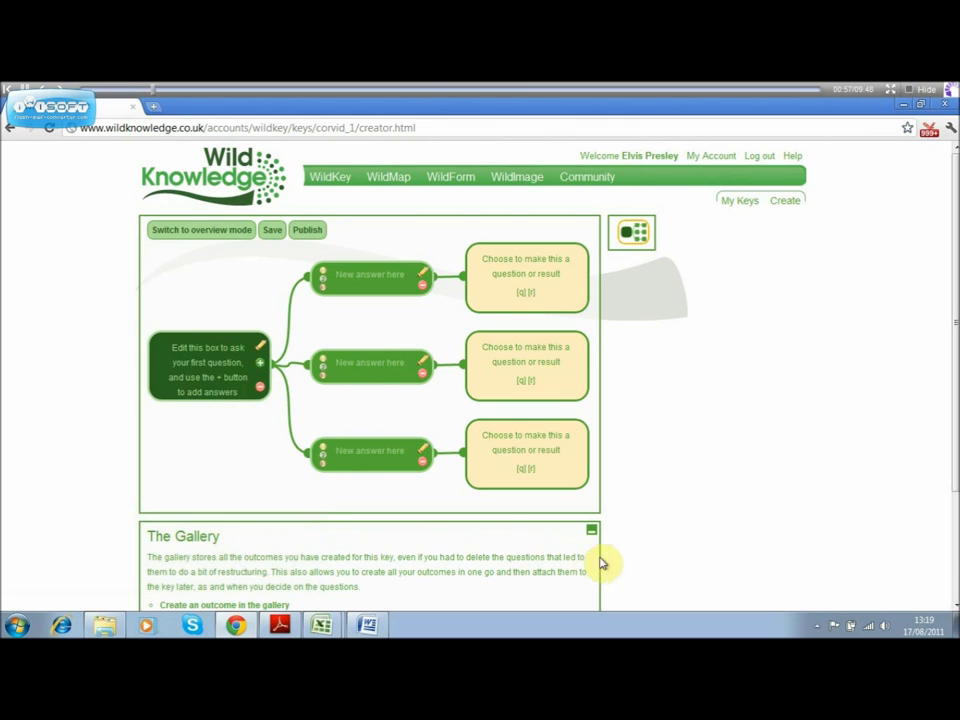
drag(955, 483, 945, 578)
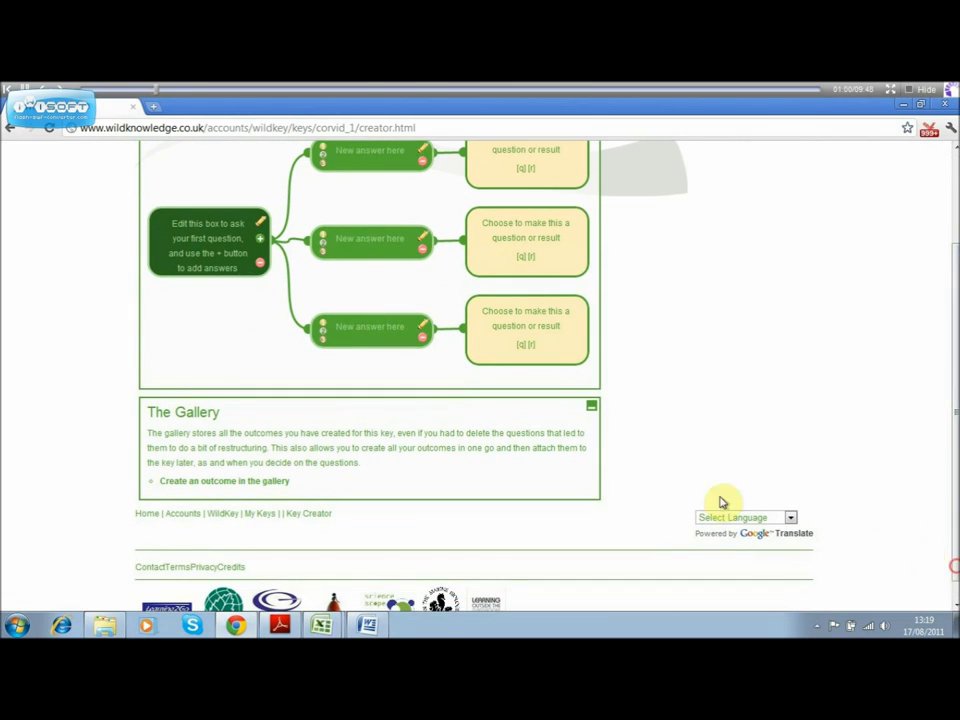
- Create a gallery outcome and name it Carrion Crow, copied from the notes
click(268, 481)
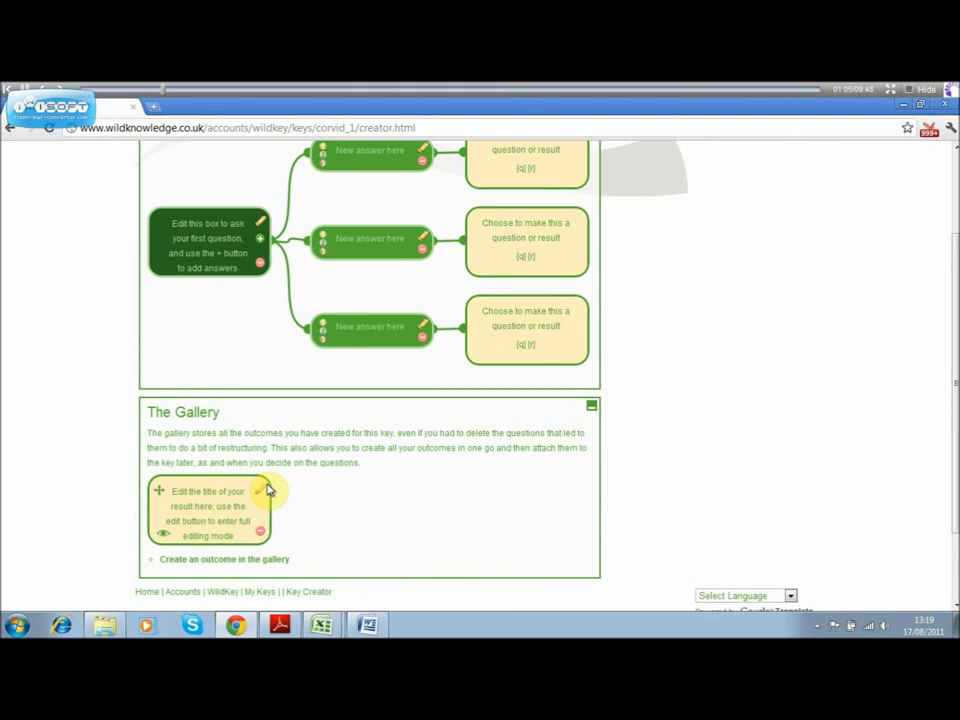
click(264, 490)
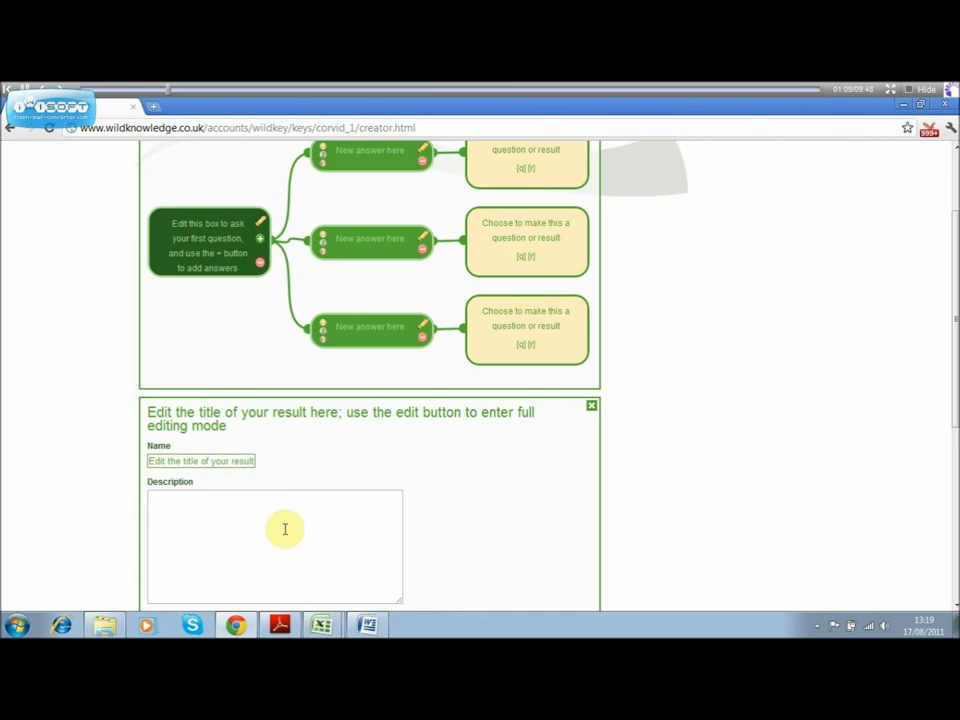
click(367, 624)
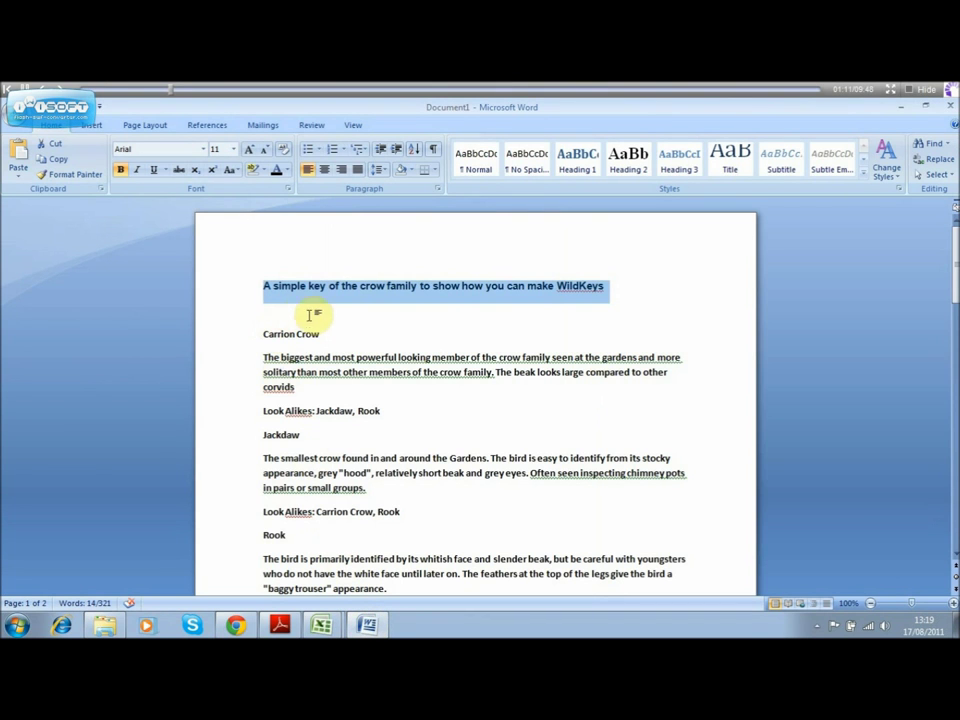
click(321, 334)
drag(321, 334, 262, 333)
key(ctrl+c)
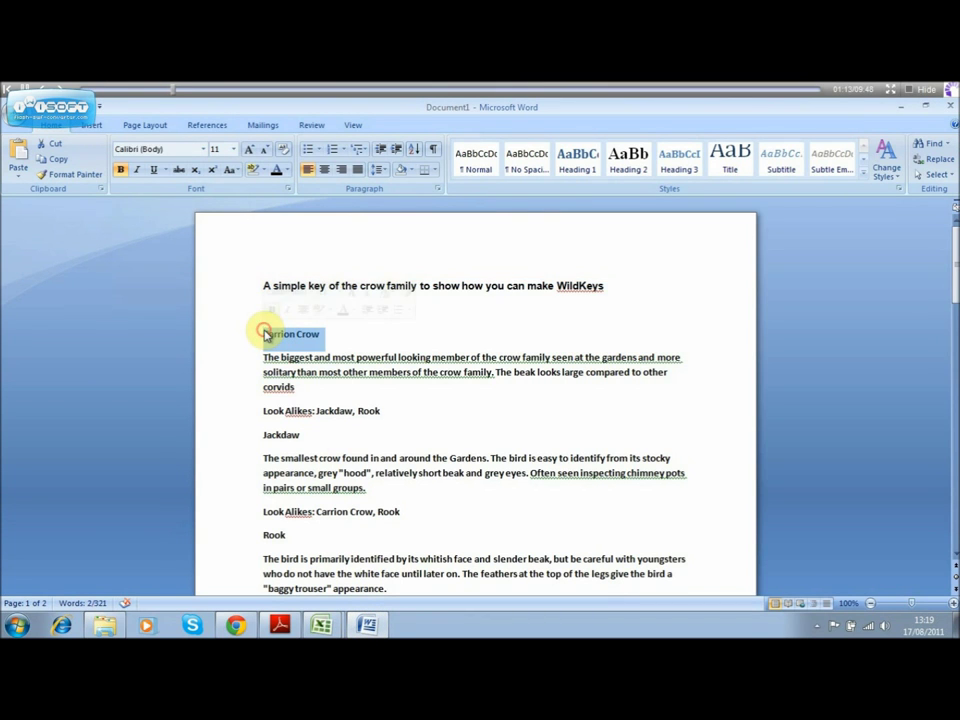
click(236, 625)
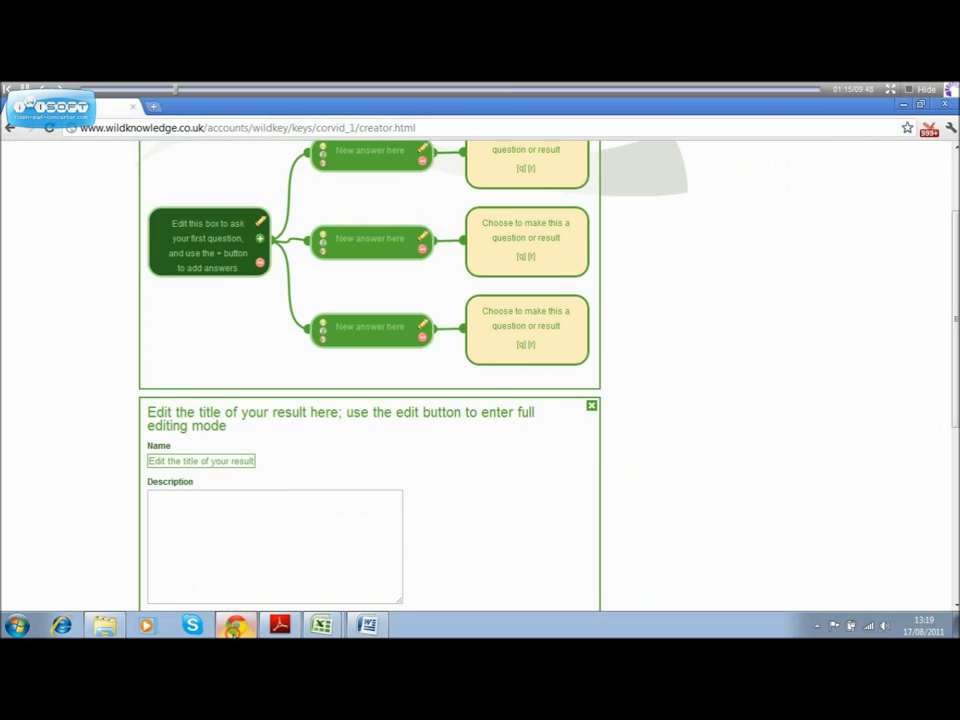
click(207, 462)
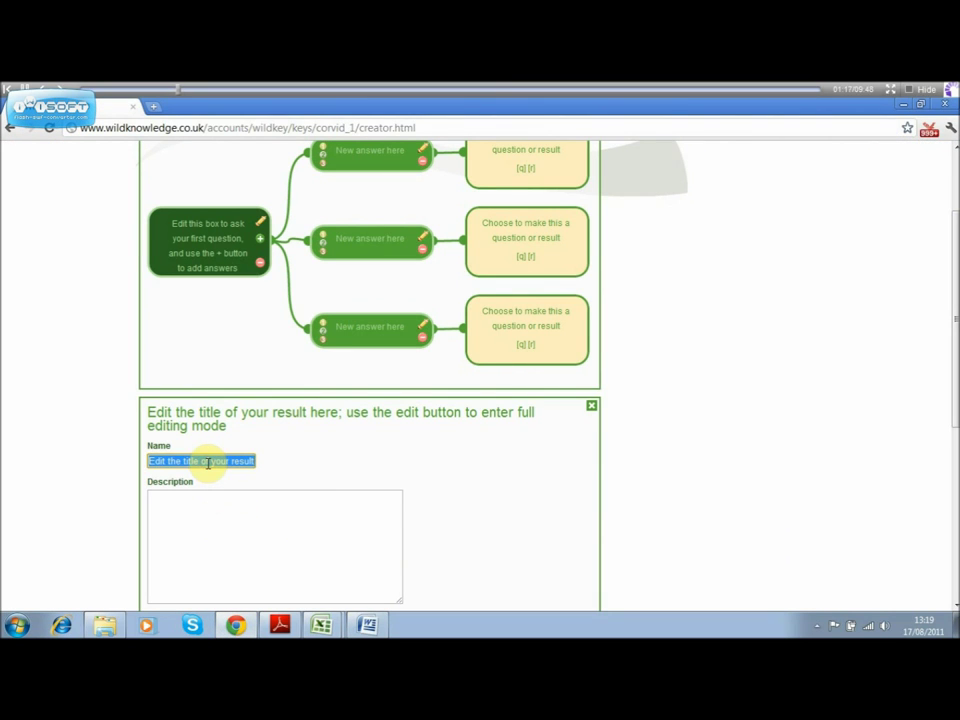
key(ctrl+v)
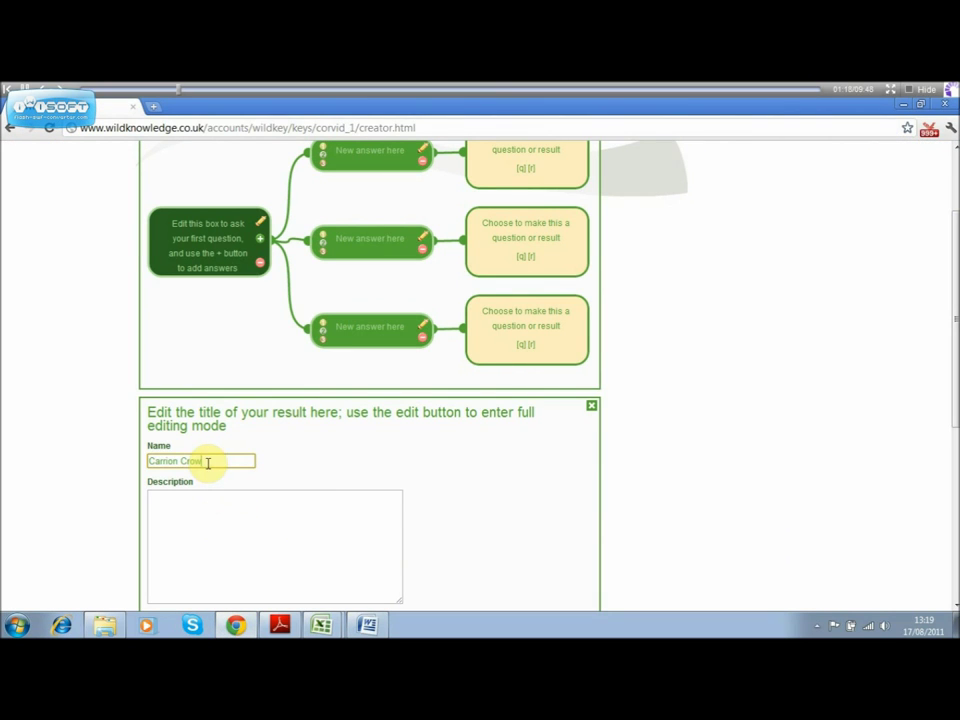
click(218, 518)
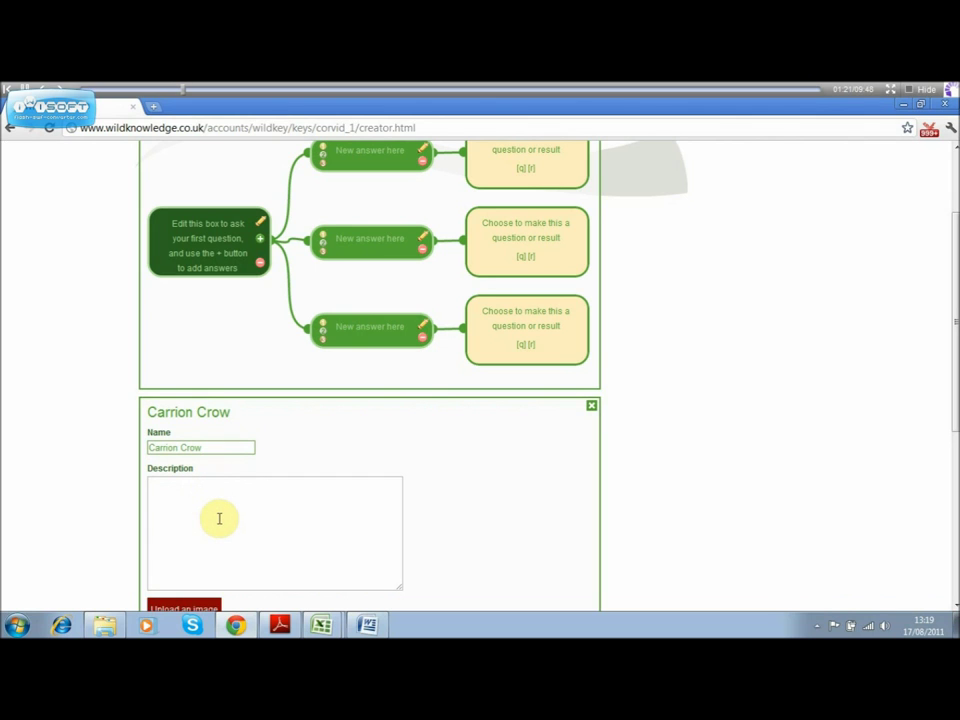
- Paste the carrion crow paragraph from the notes as the outcome's description
key(alt+Tab)
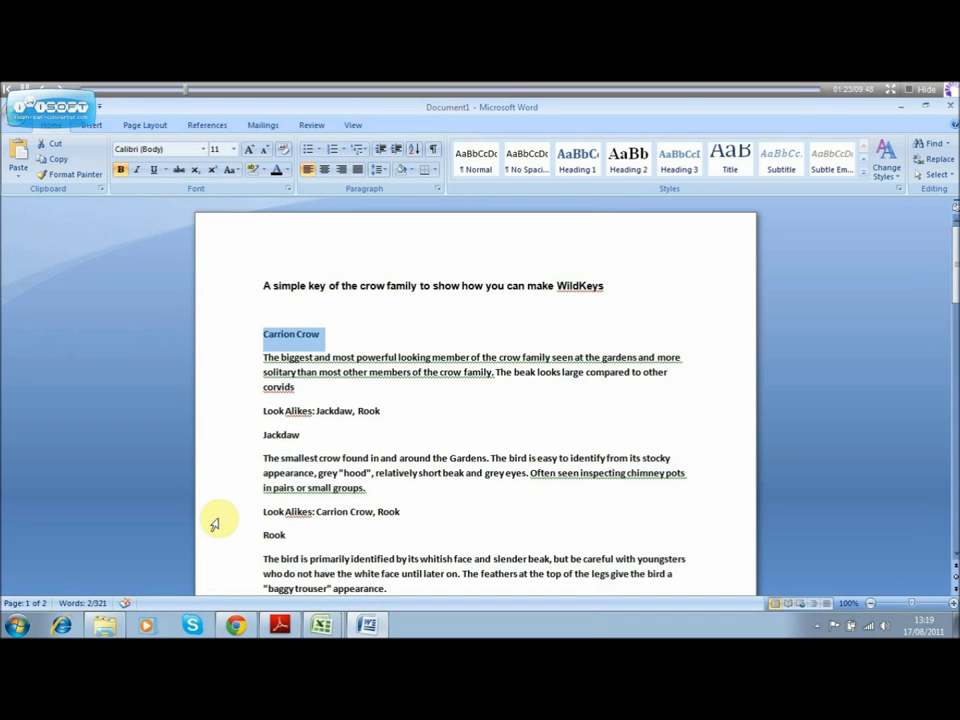
click(314, 386)
drag(314, 386, 249, 356)
key(ctrl+c)
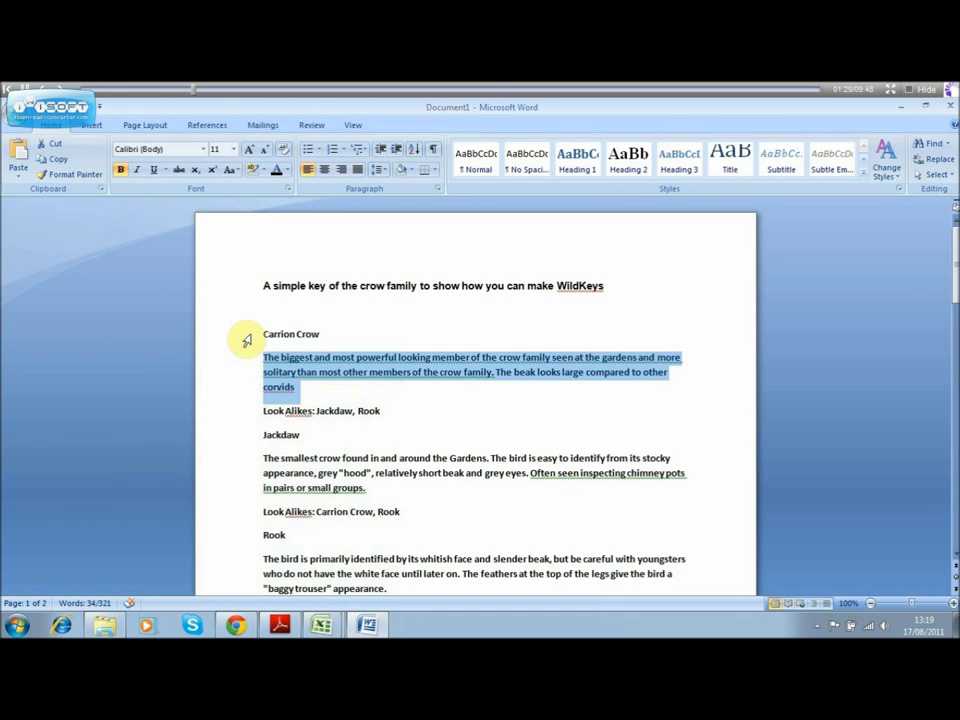
key(alt+Tab)
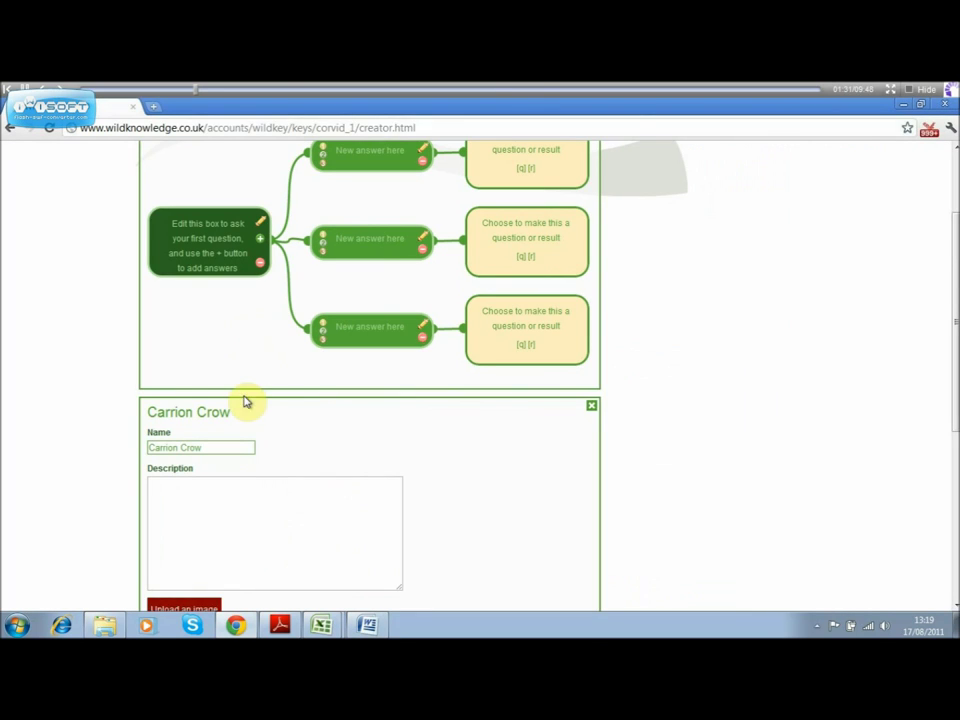
click(215, 490)
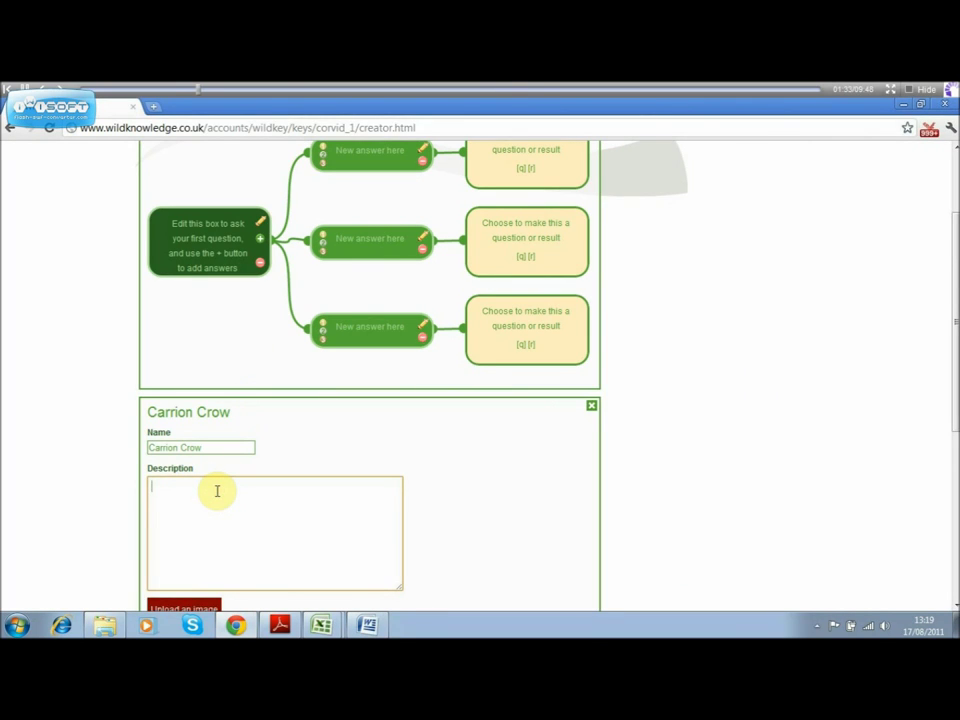
key(ctrl+v)
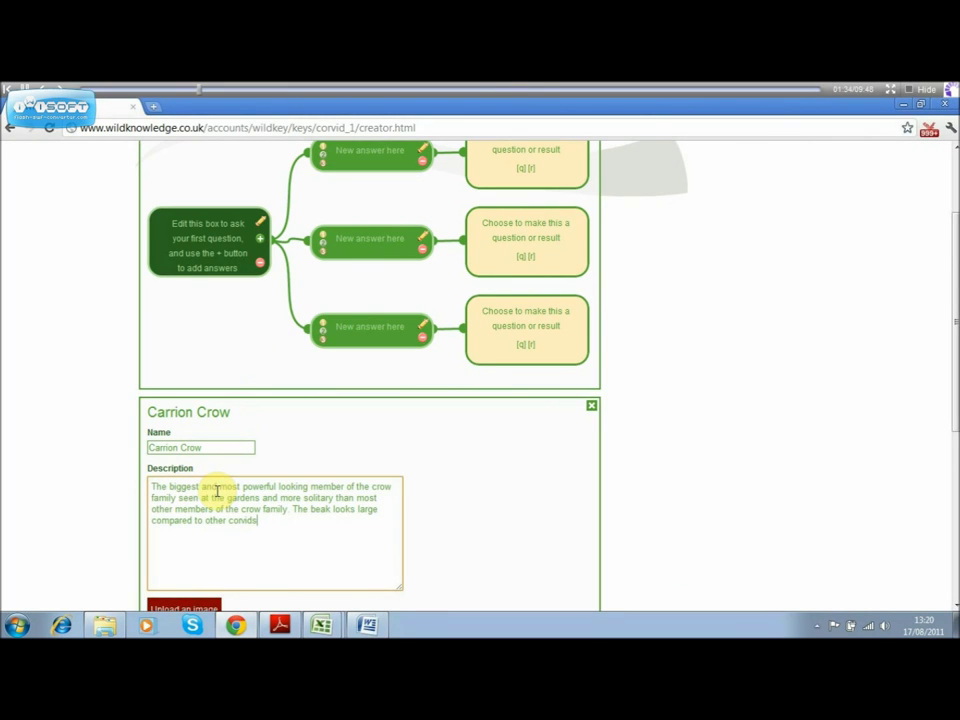
- Give Carrion Crow its perched and flight pictures, then add a new blank gallery outcome
click(195, 610)
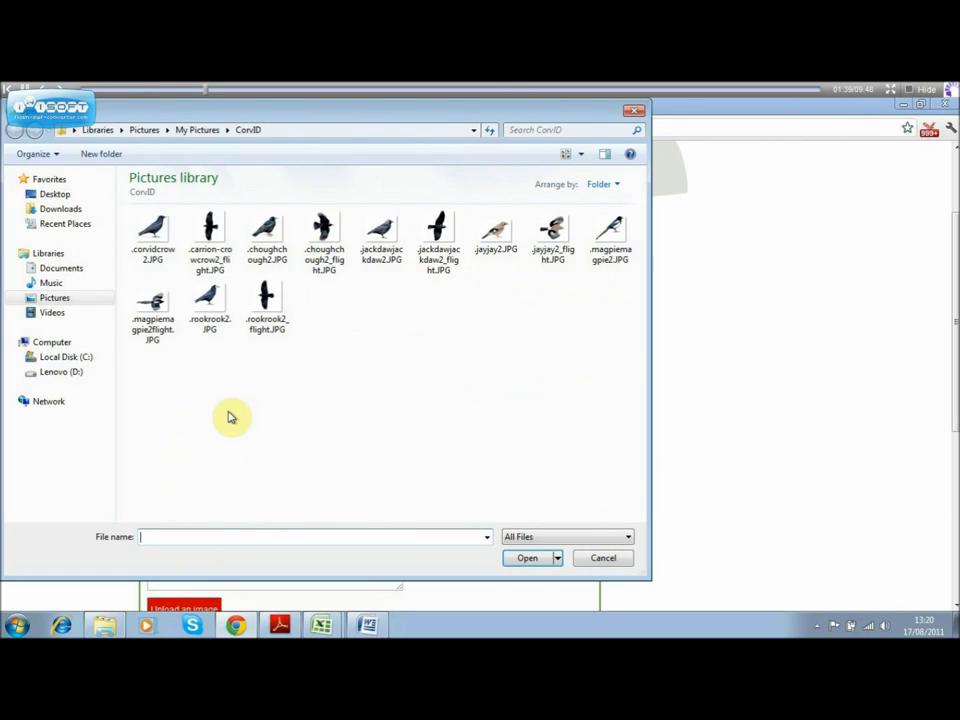
double_click(151, 238)
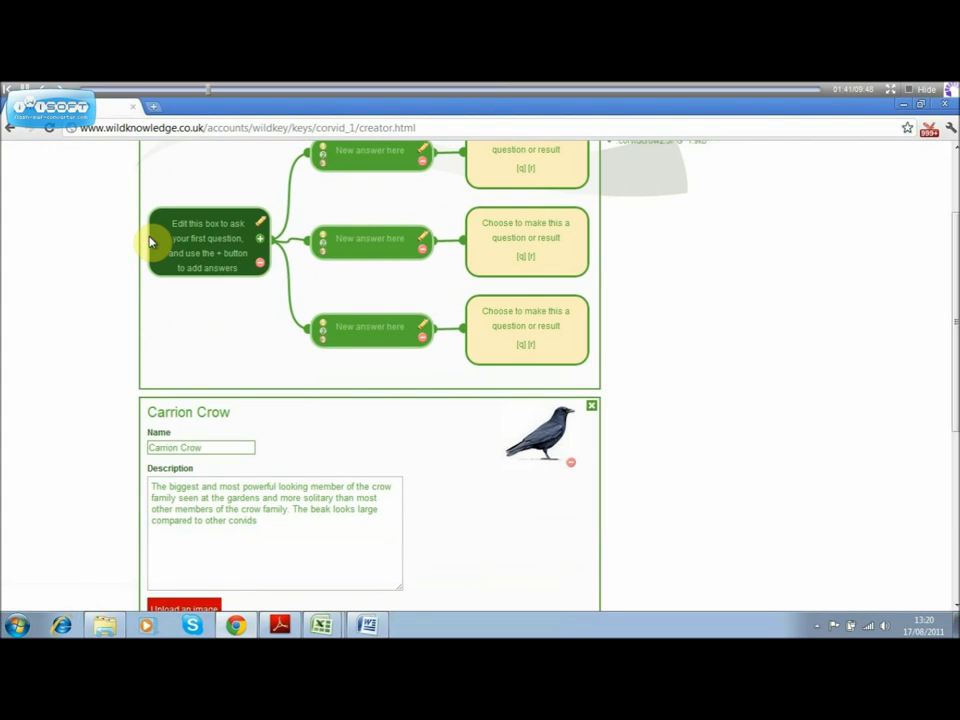
drag(945, 439, 948, 463)
click(202, 562)
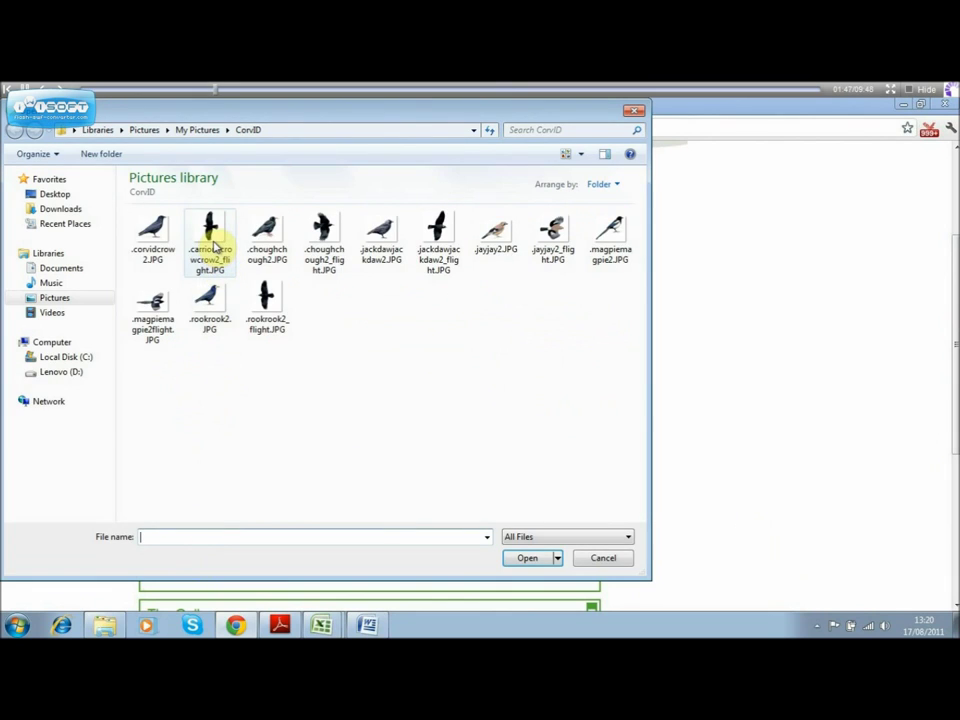
click(214, 247)
double_click(214, 247)
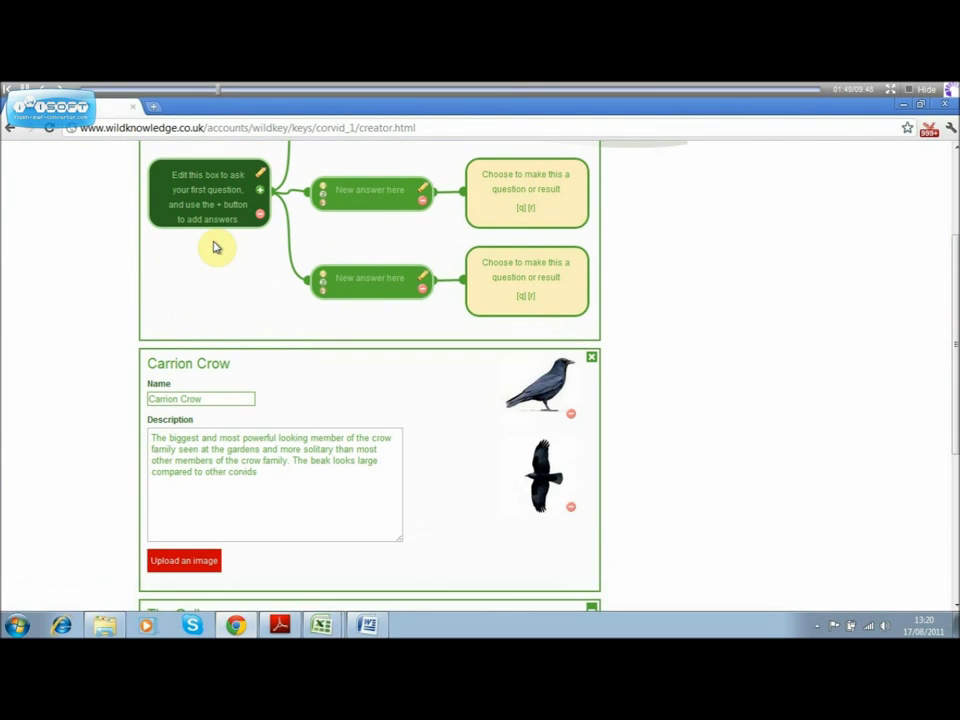
drag(955, 410, 955, 500)
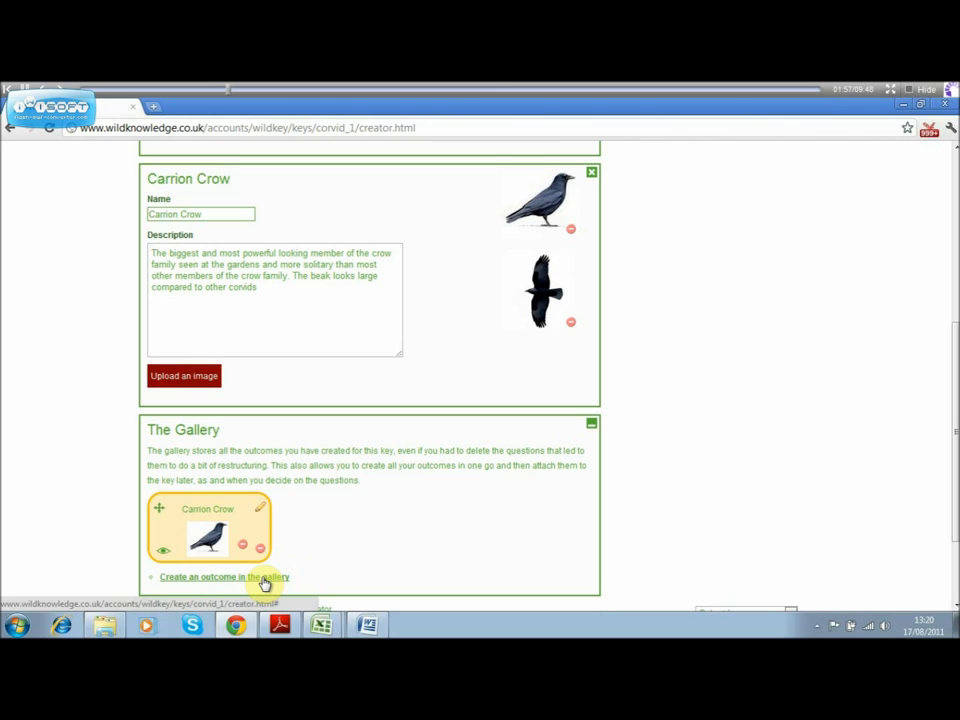
click(265, 580)
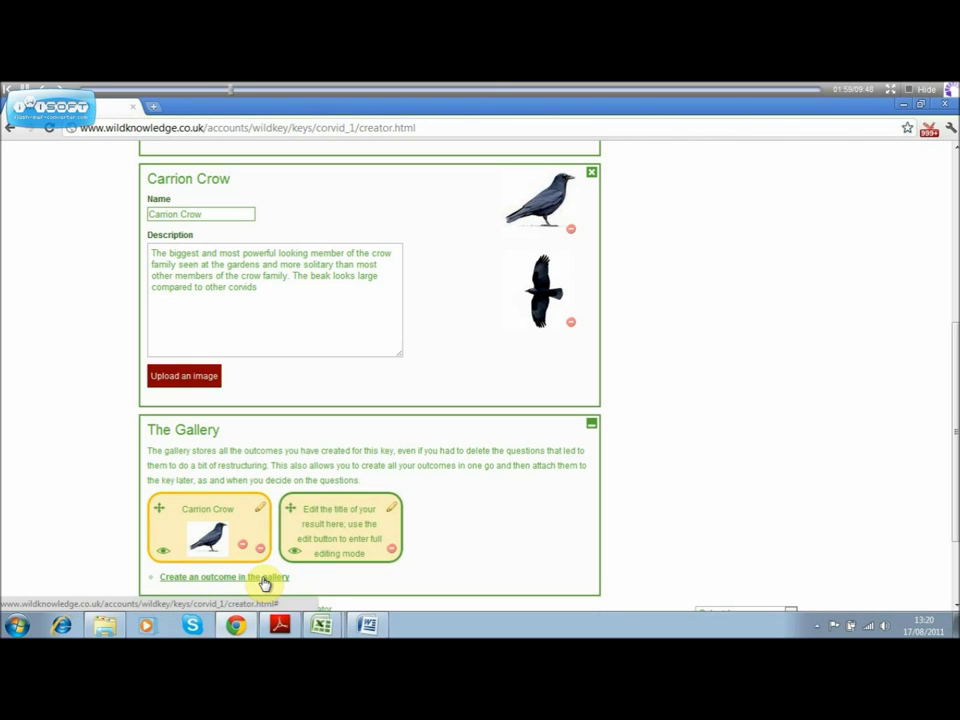
- Rename the new outcome to Jackdaw
click(391, 513)
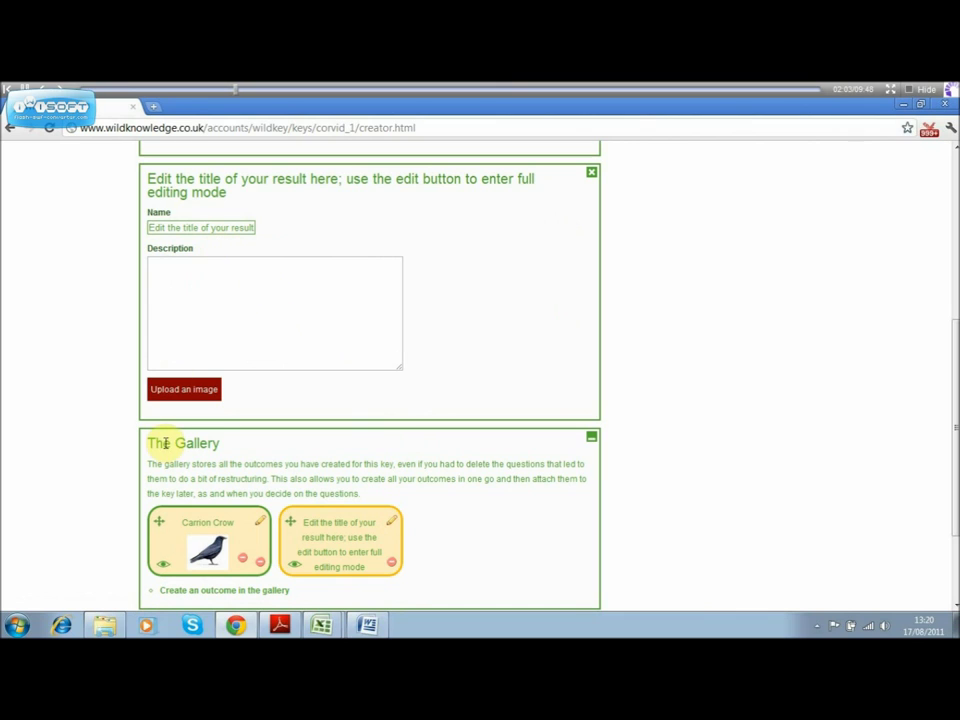
click(190, 227)
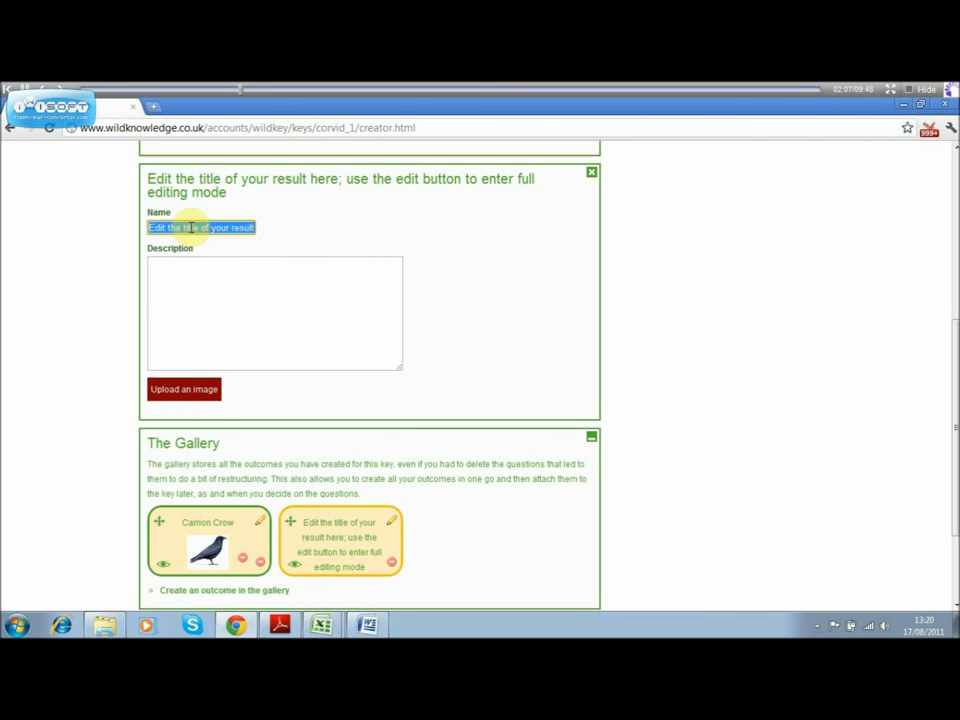
text(Jackdaw)
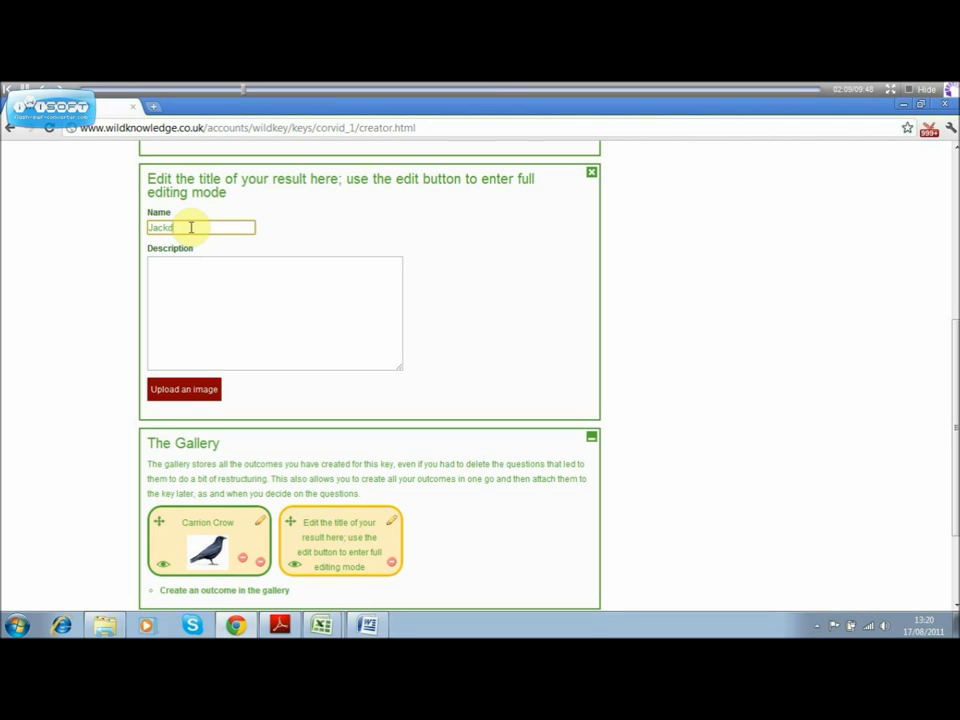
- Paste the Jackdaw paragraph from the Word notes as its description
click(368, 625)
drag(372, 490, 268, 463)
key(ctrl+c)
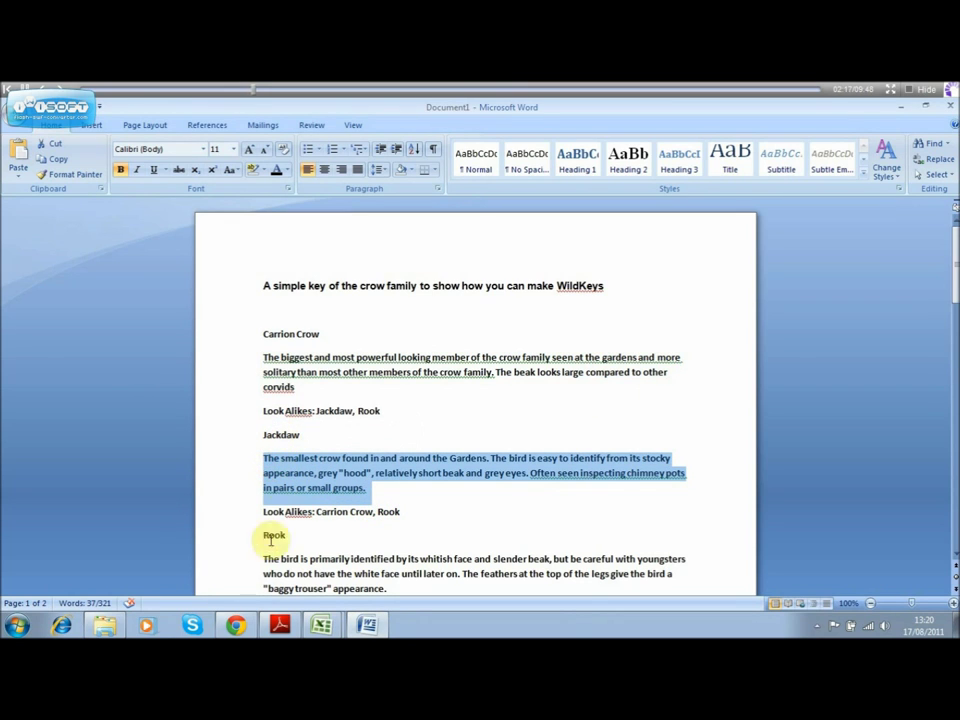
click(237, 626)
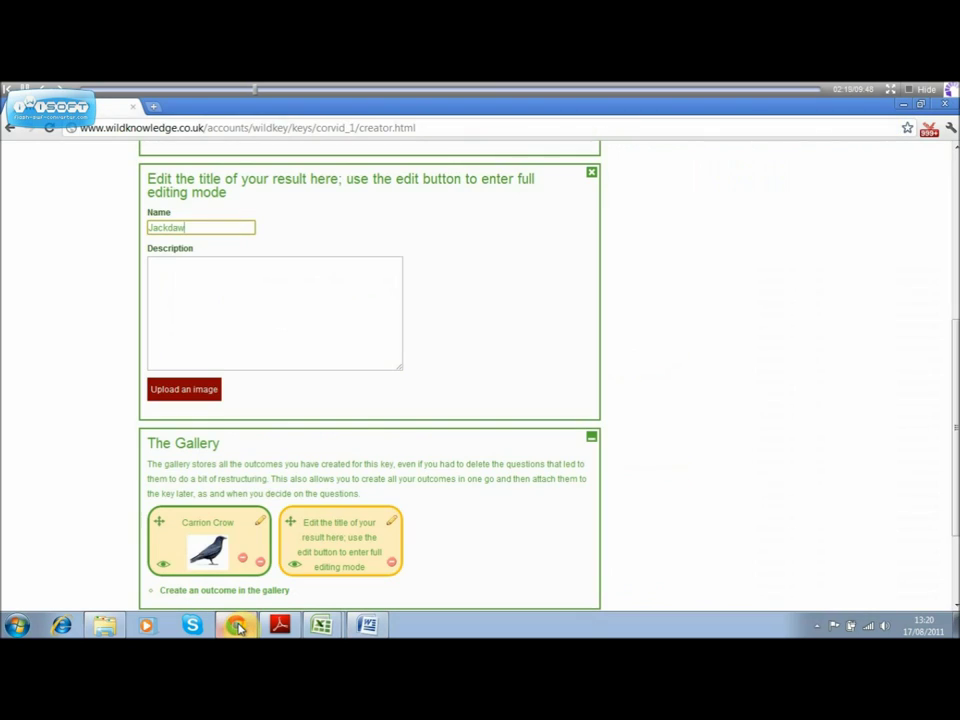
click(183, 257)
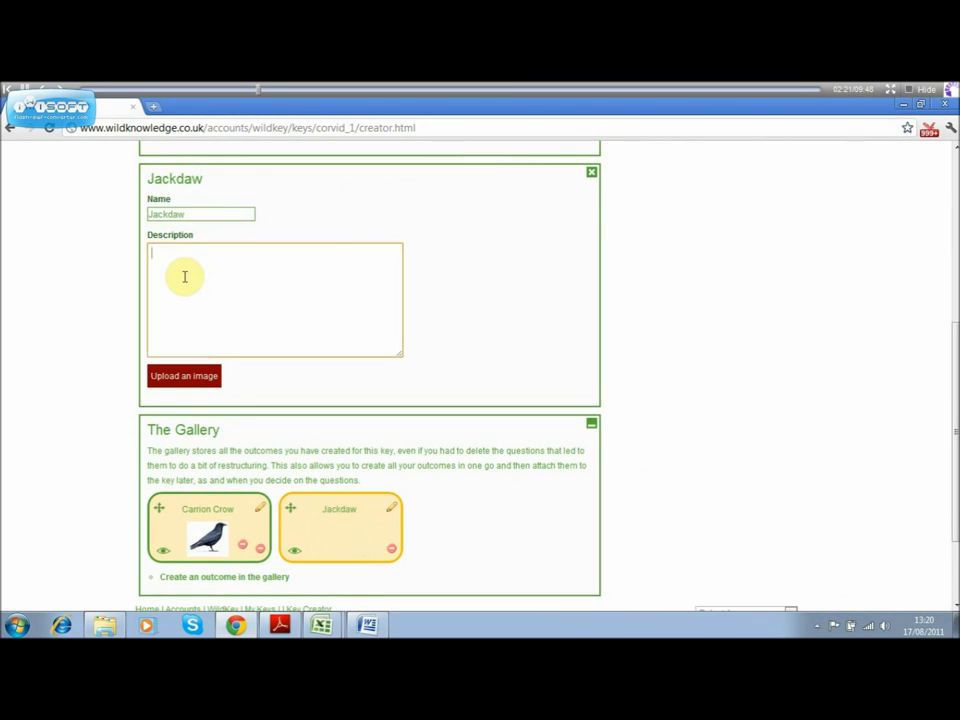
key(ctrl+v)
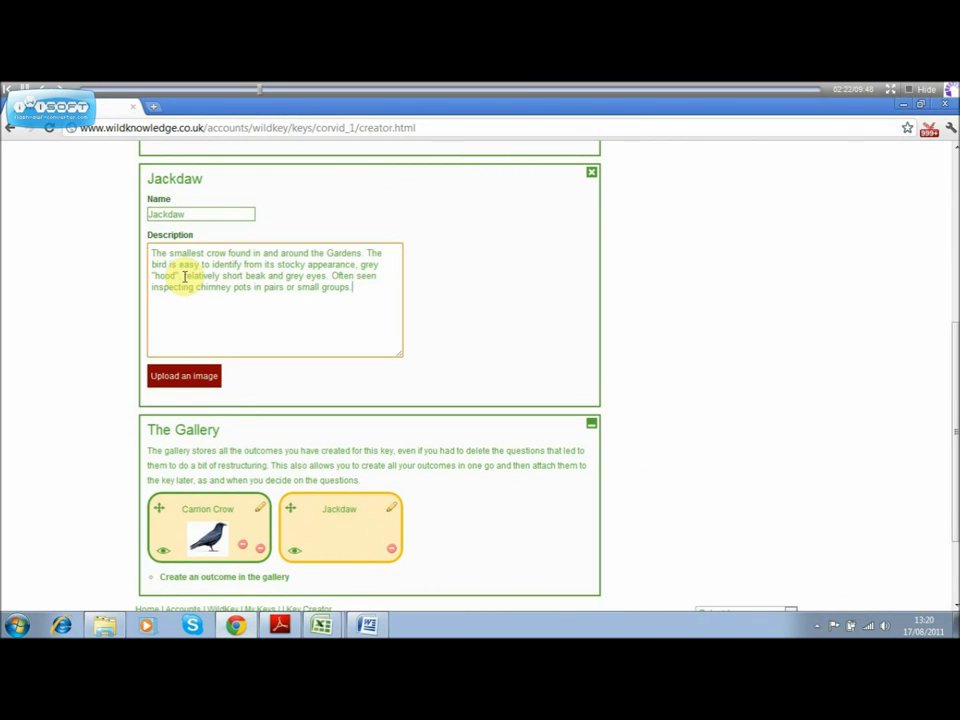
click(200, 378)
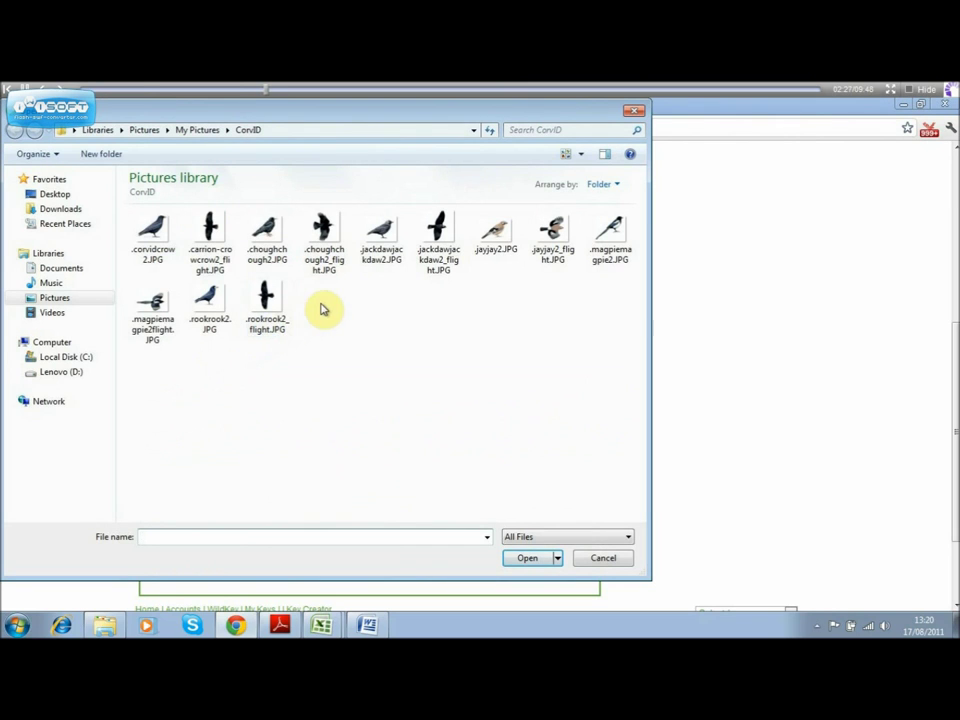
- Upload jackdawjackdaw2.JPG and jackdawjackdaw2_flight.JPG as the Jackdaw's pictures
double_click(386, 231)
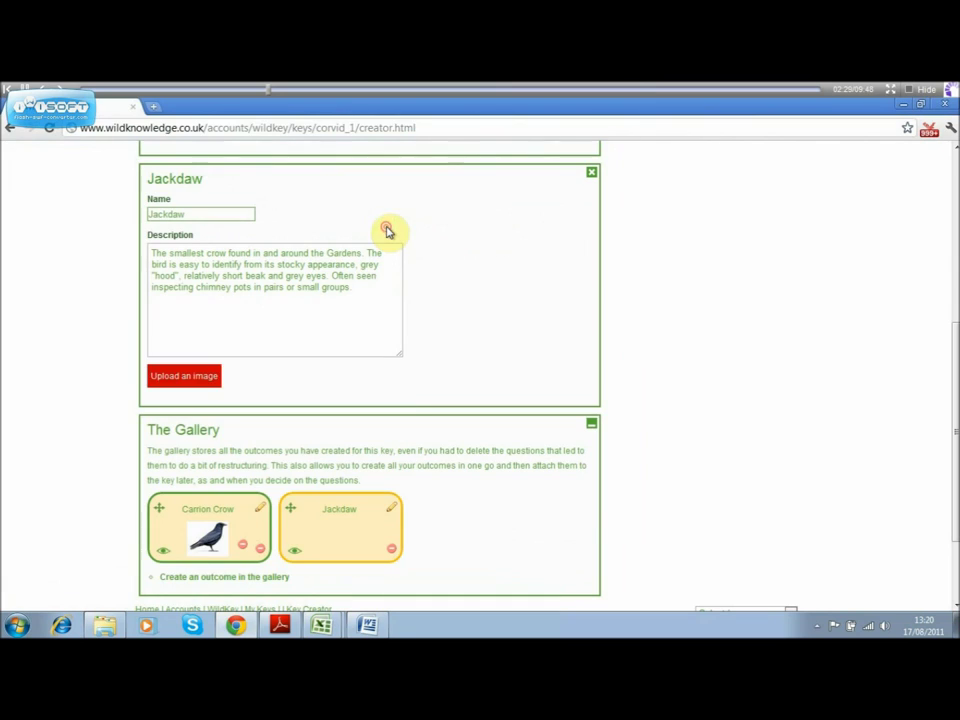
click(194, 377)
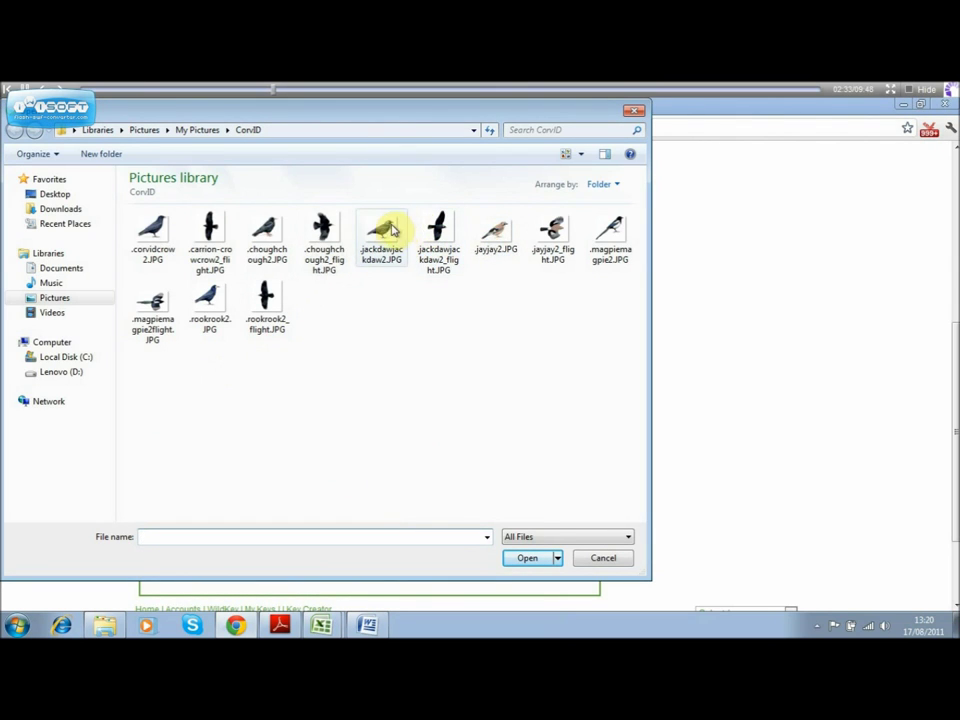
double_click(437, 228)
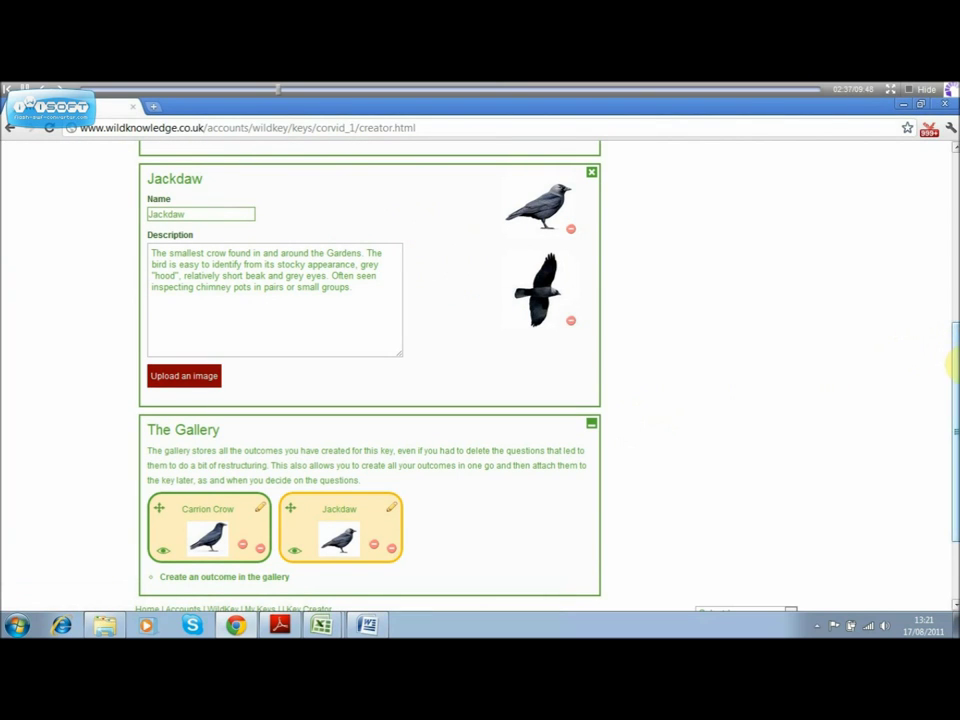
- Return to the question map and select the key's first question
drag(953, 366, 951, 406)
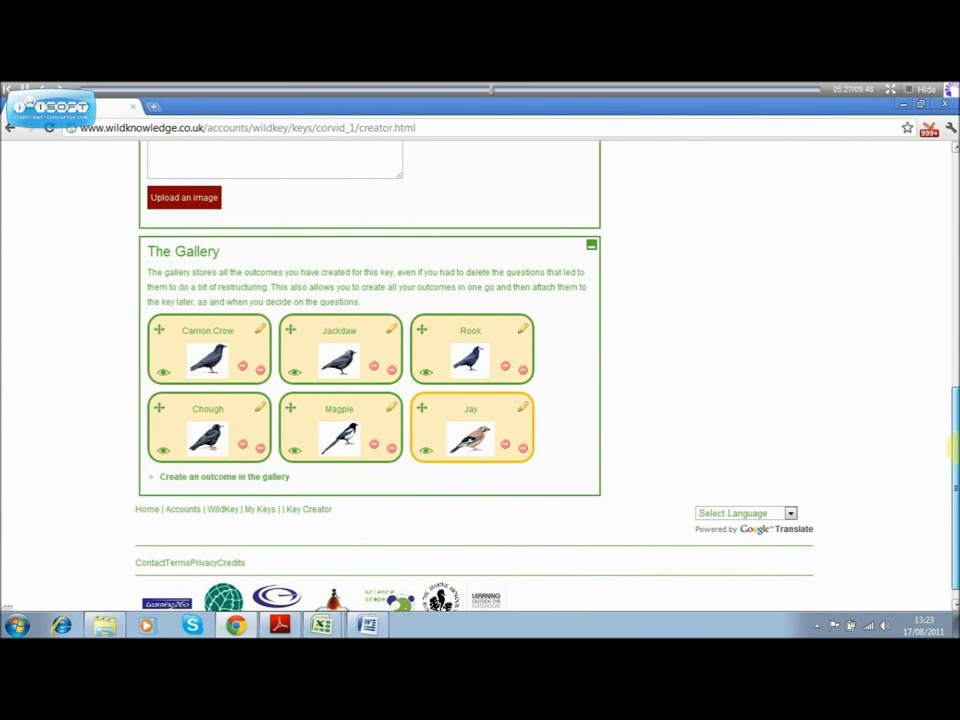
drag(955, 450, 954, 441)
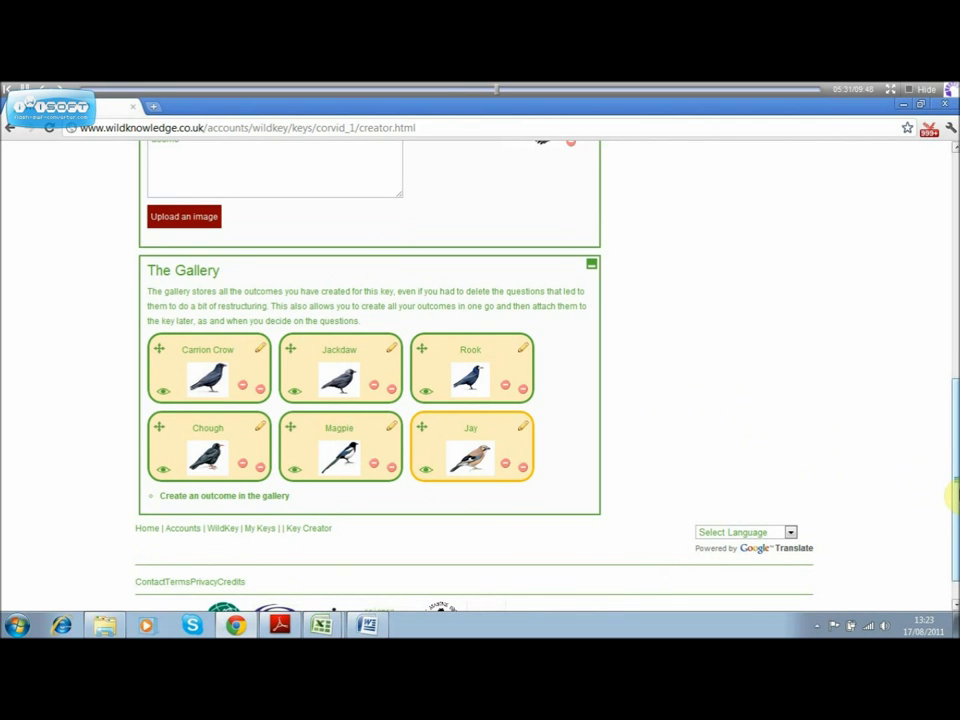
drag(955, 492, 948, 255)
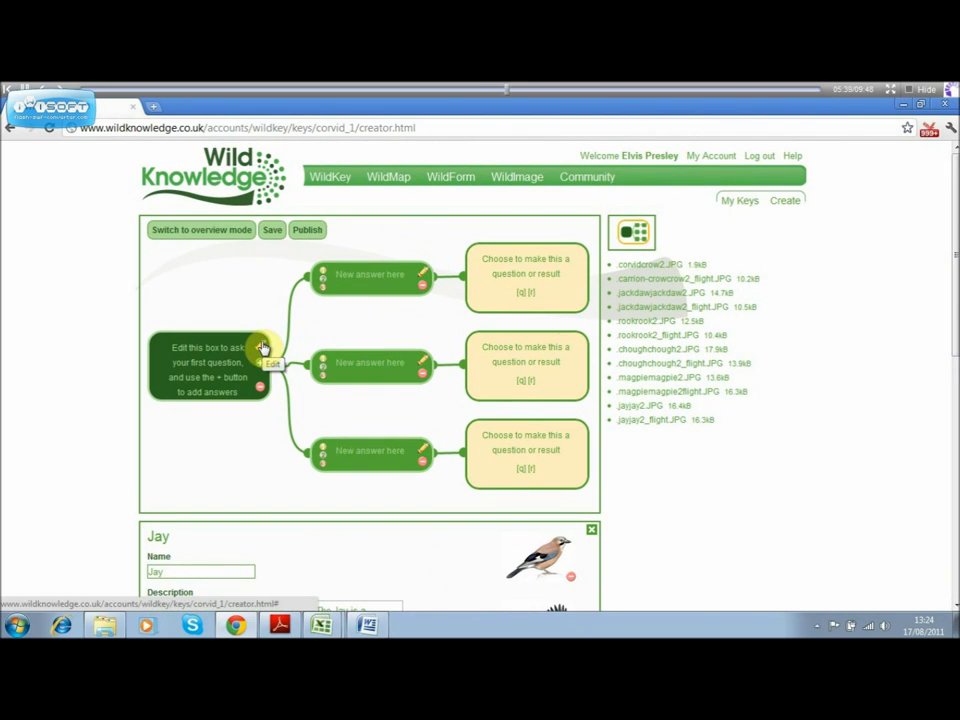
click(262, 347)
- Word the question 'The bird is mainly...' with answers Black, Black and white, Black, white and pink
click(262, 347)
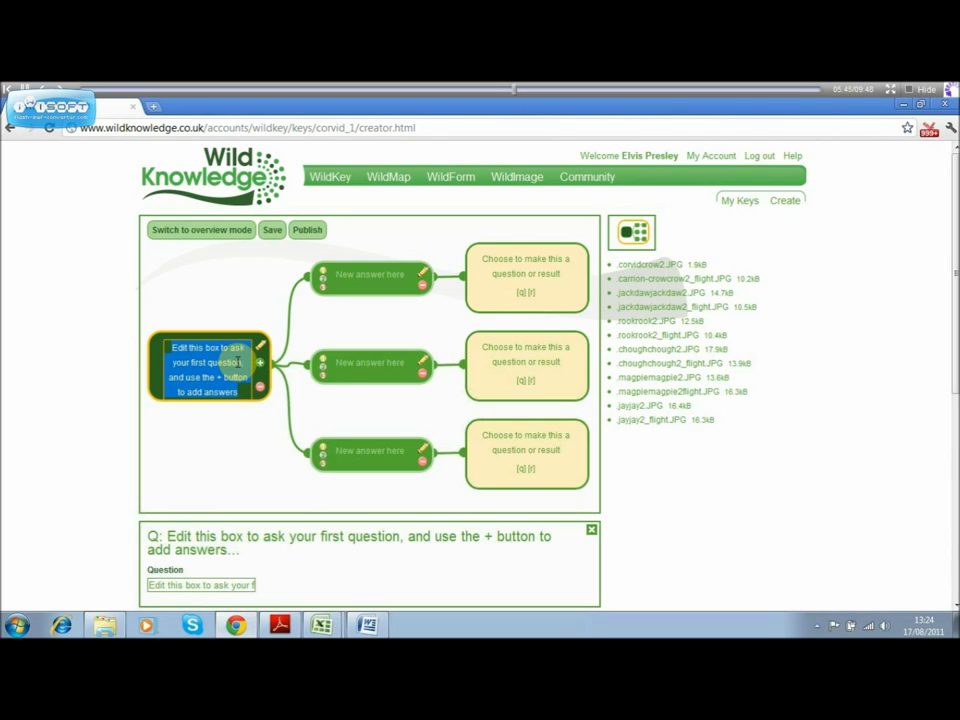
text(The bird is mainly...)
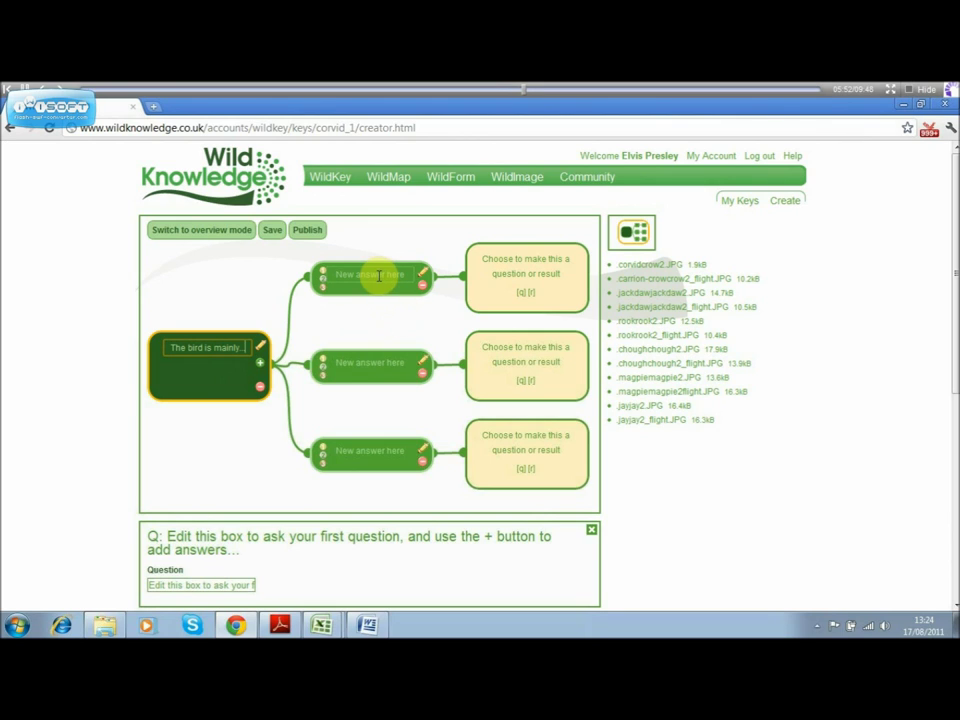
click(379, 274)
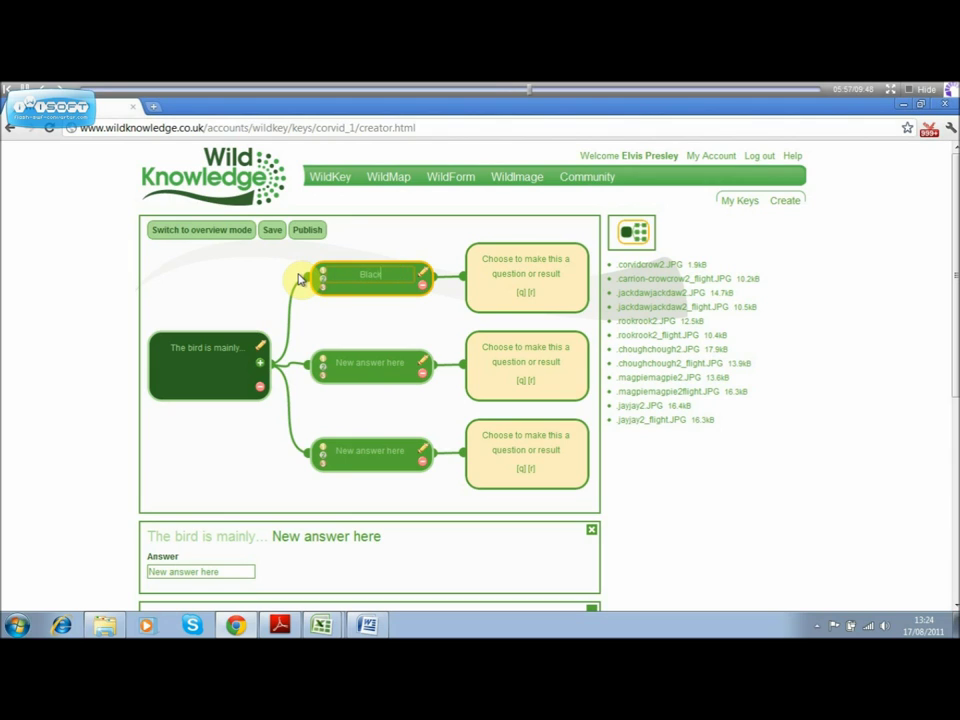
click(362, 362)
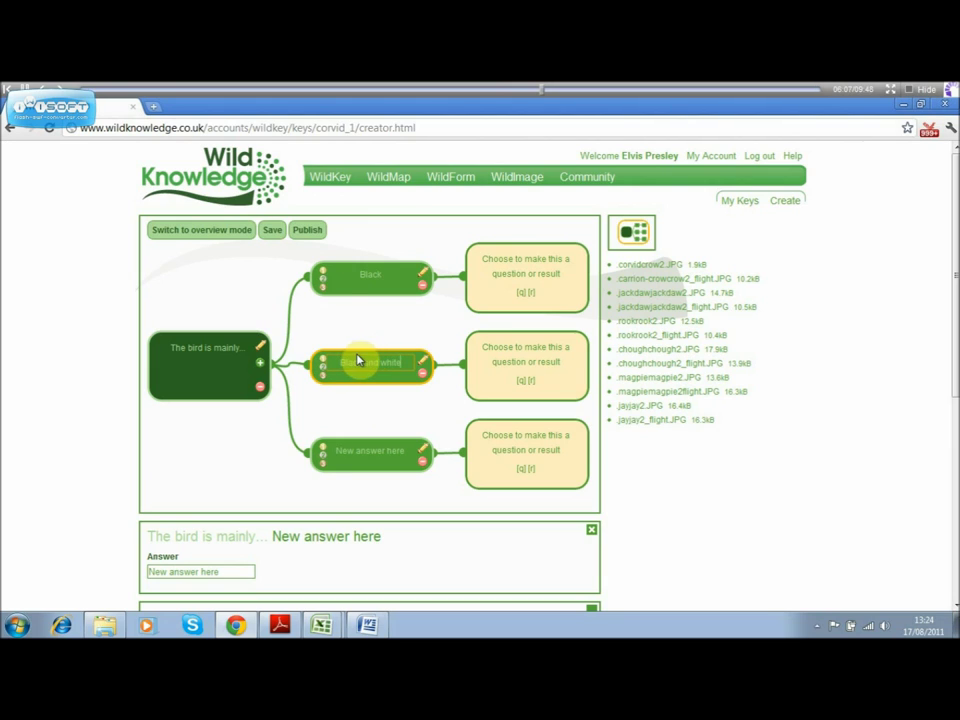
click(369, 451)
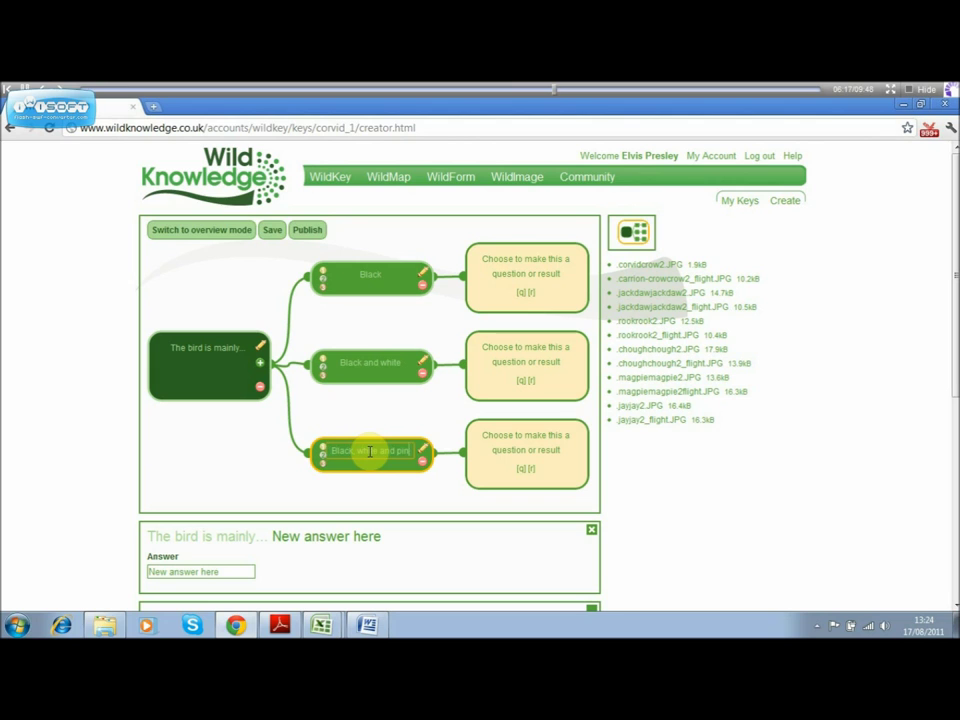
click(716, 465)
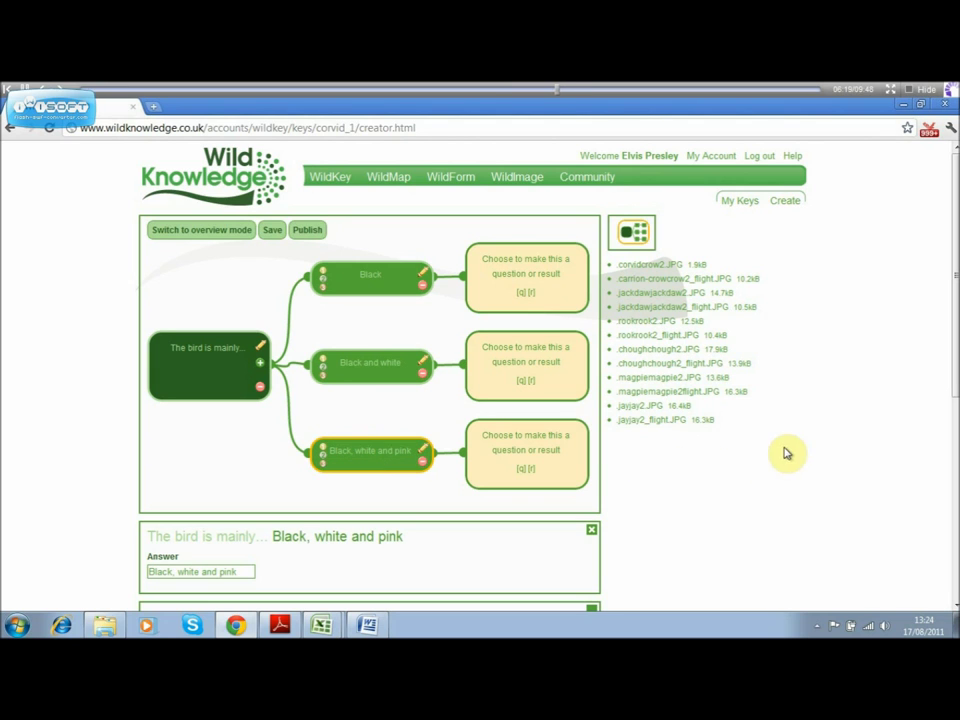
drag(950, 355, 950, 462)
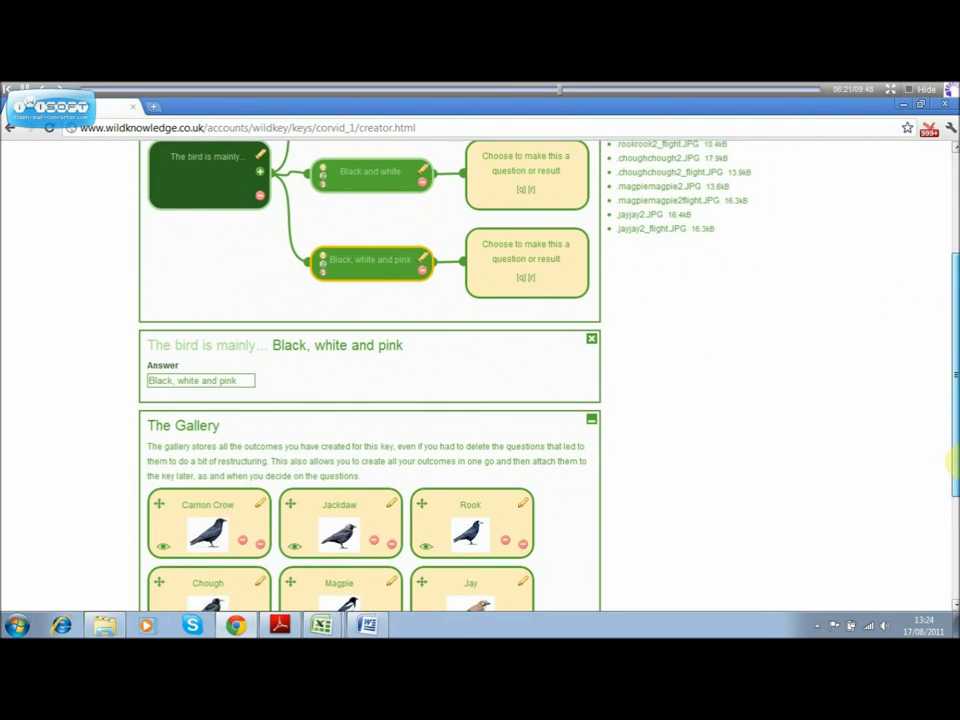
- Link Jay to the Black, white and pink answer and Magpie to Black and white
click(592, 340)
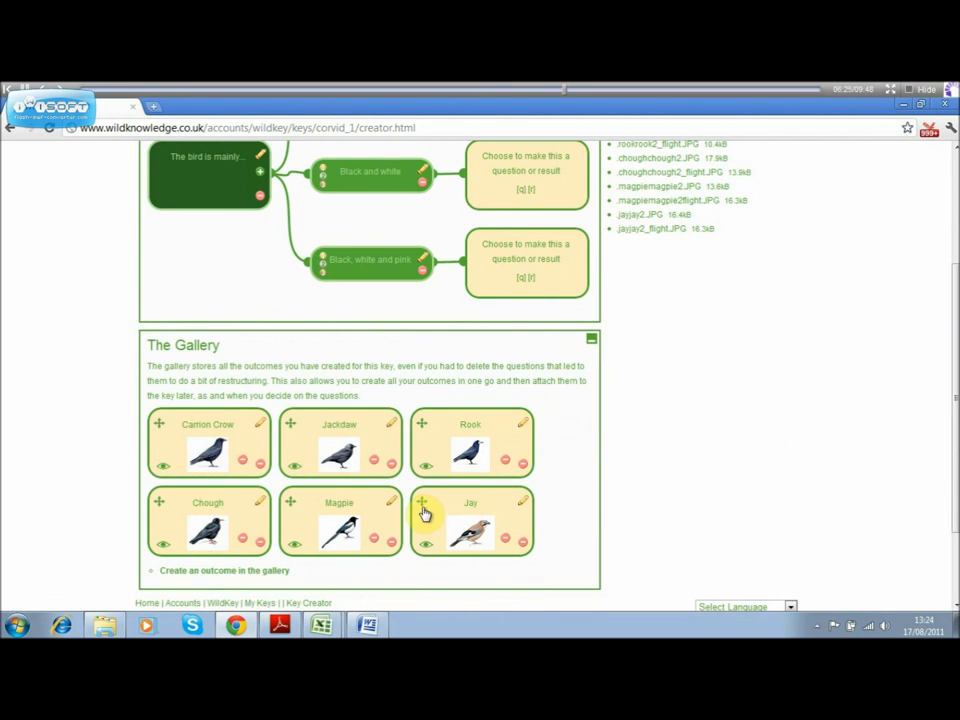
drag(422, 508, 476, 251)
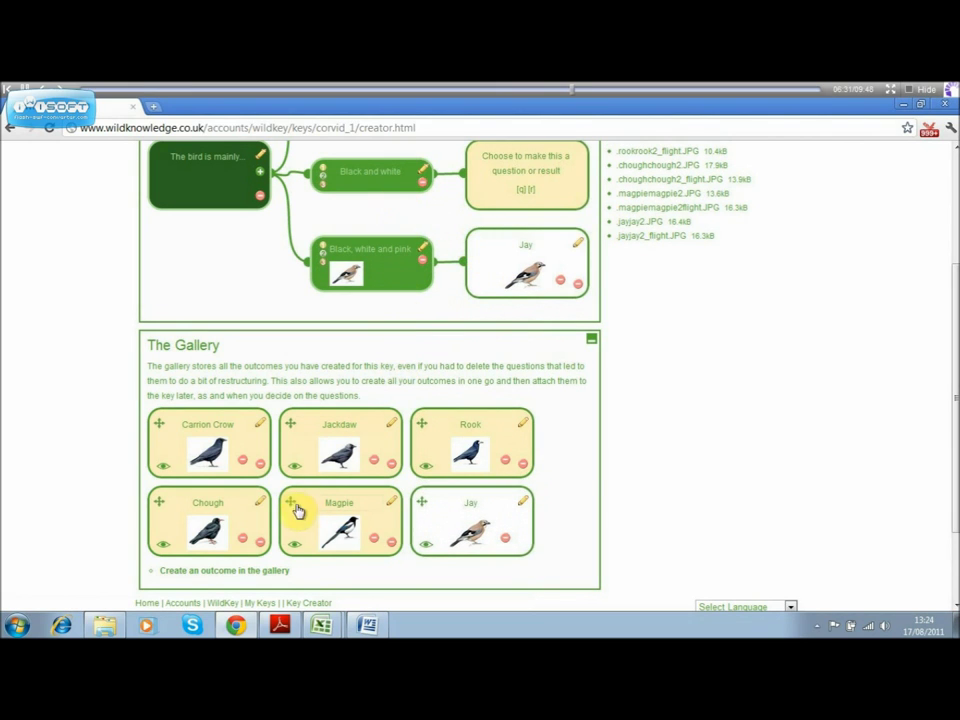
drag(292, 506, 480, 163)
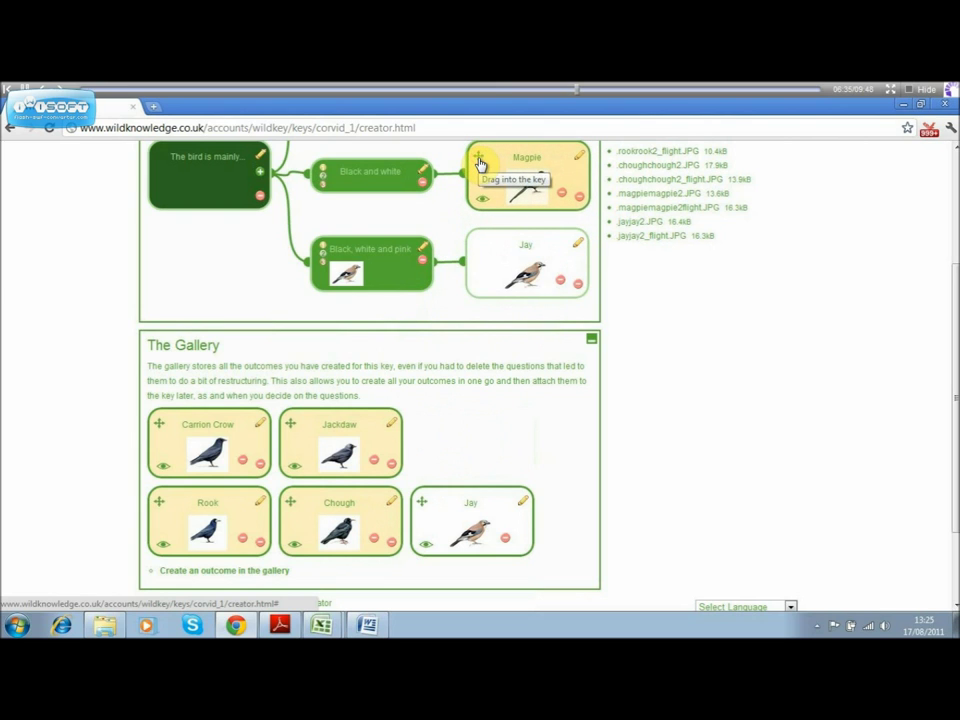
drag(952, 357, 952, 298)
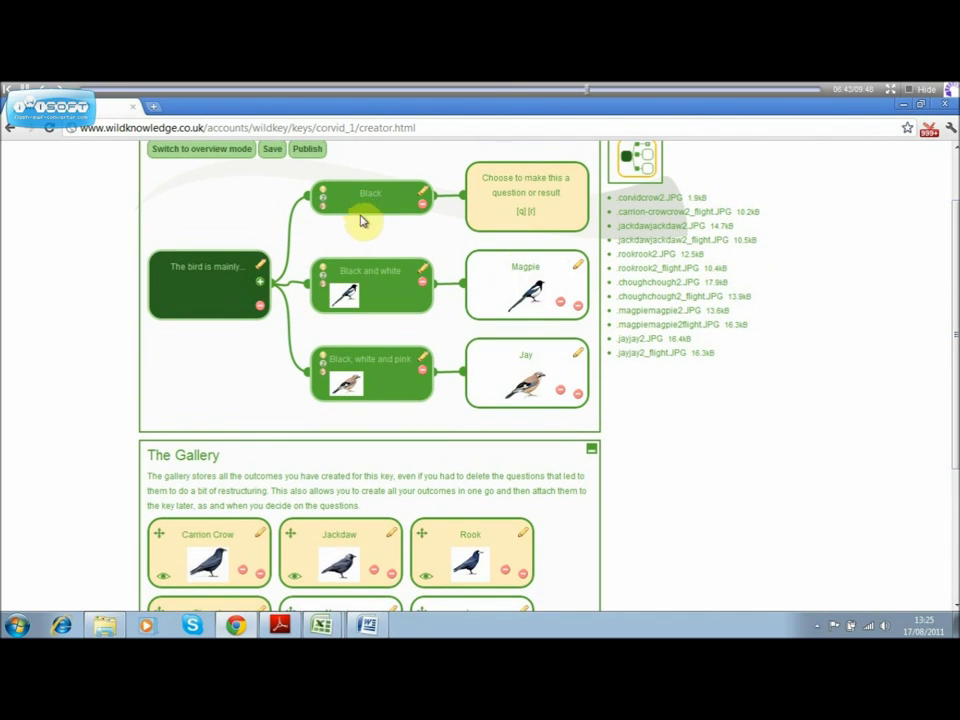
- Make the Black answer lead to a new question labelled 'The bird has...'
click(522, 214)
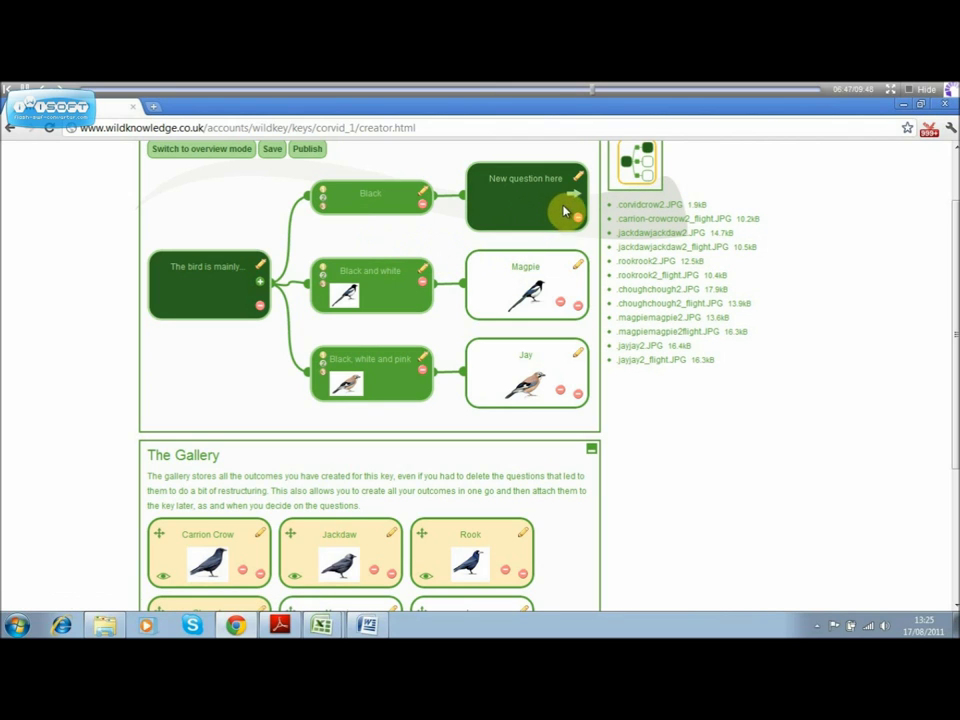
click(574, 200)
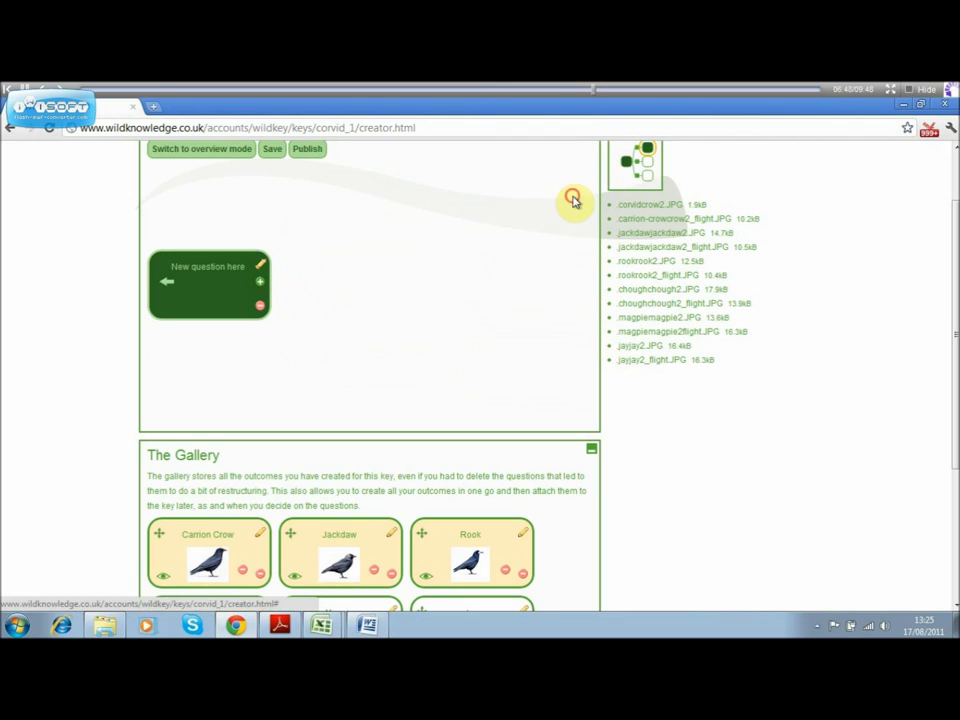
click(209, 264)
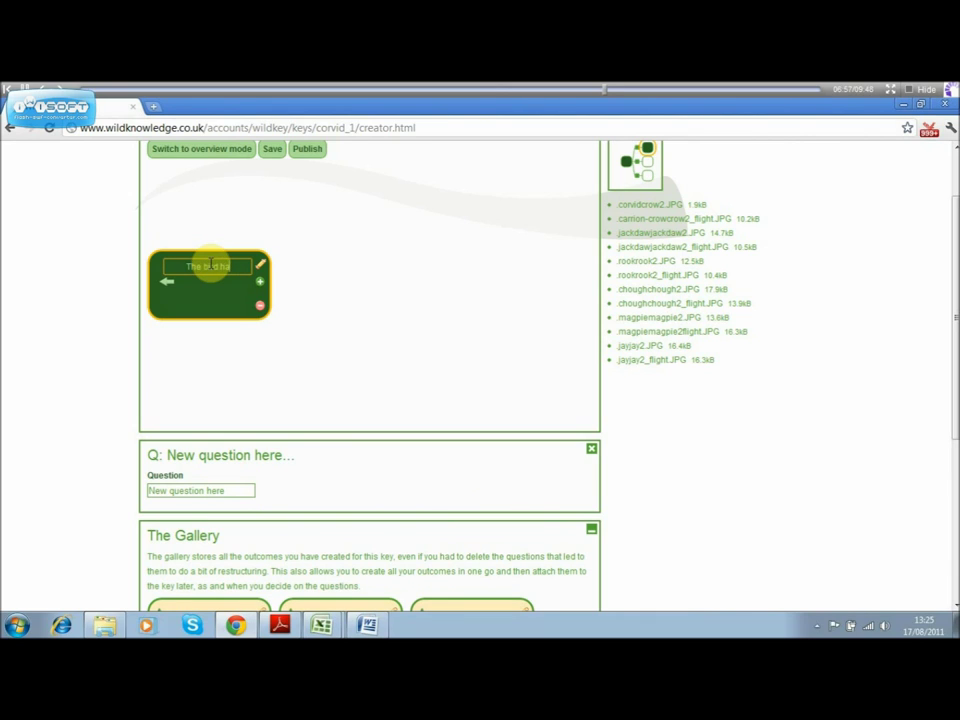
key(Return)
- Add four blank answer branches to the 'The bird has...' question
click(258, 288)
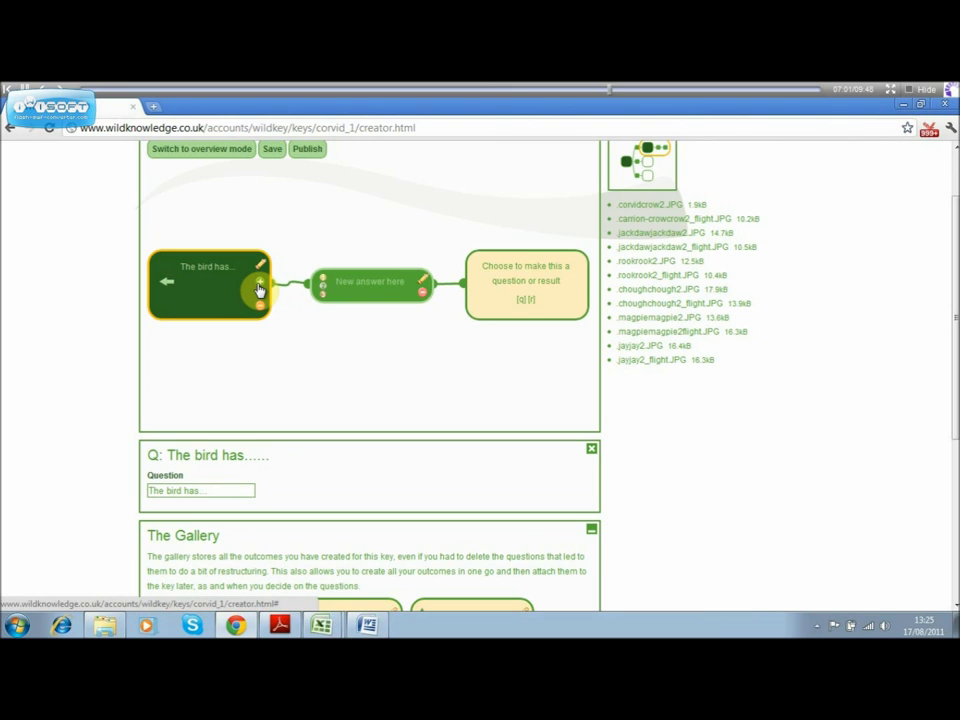
click(258, 288)
click(258, 288)
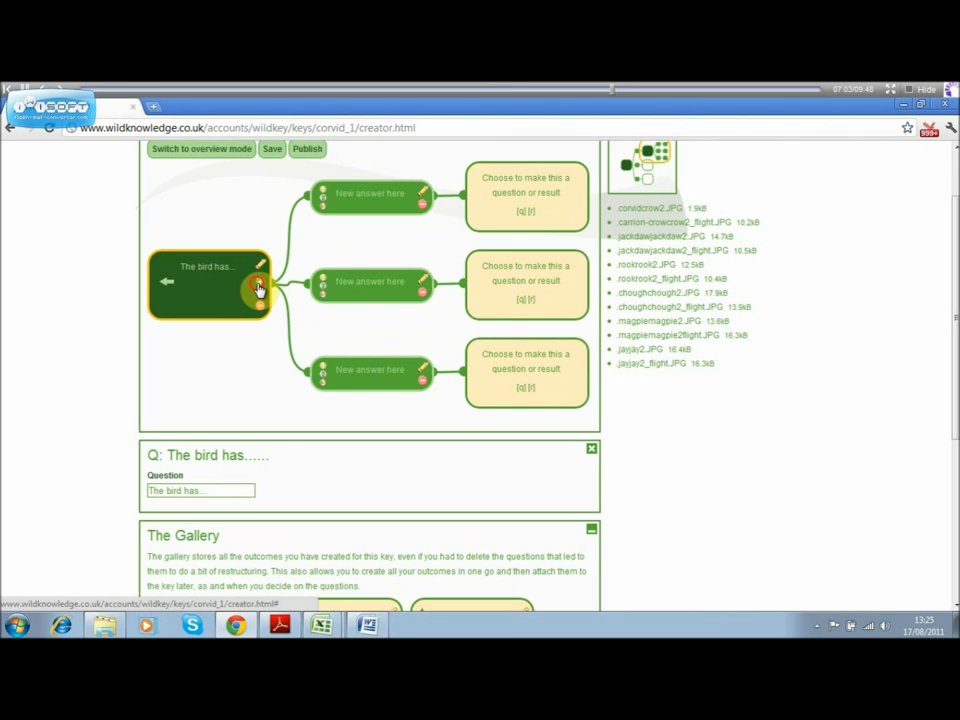
click(258, 288)
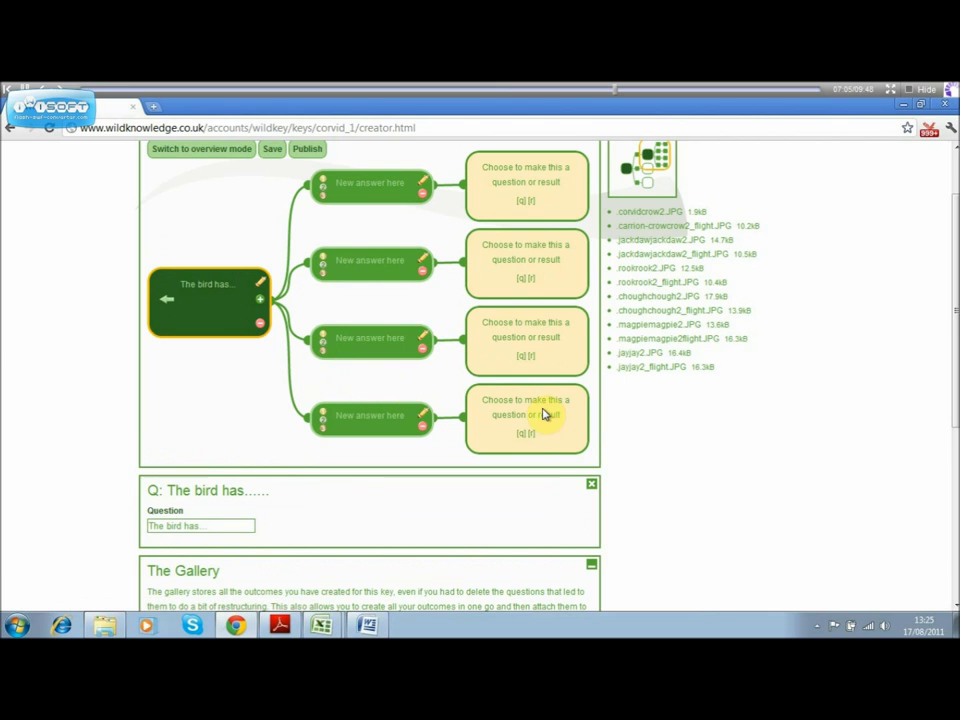
drag(955, 393, 955, 410)
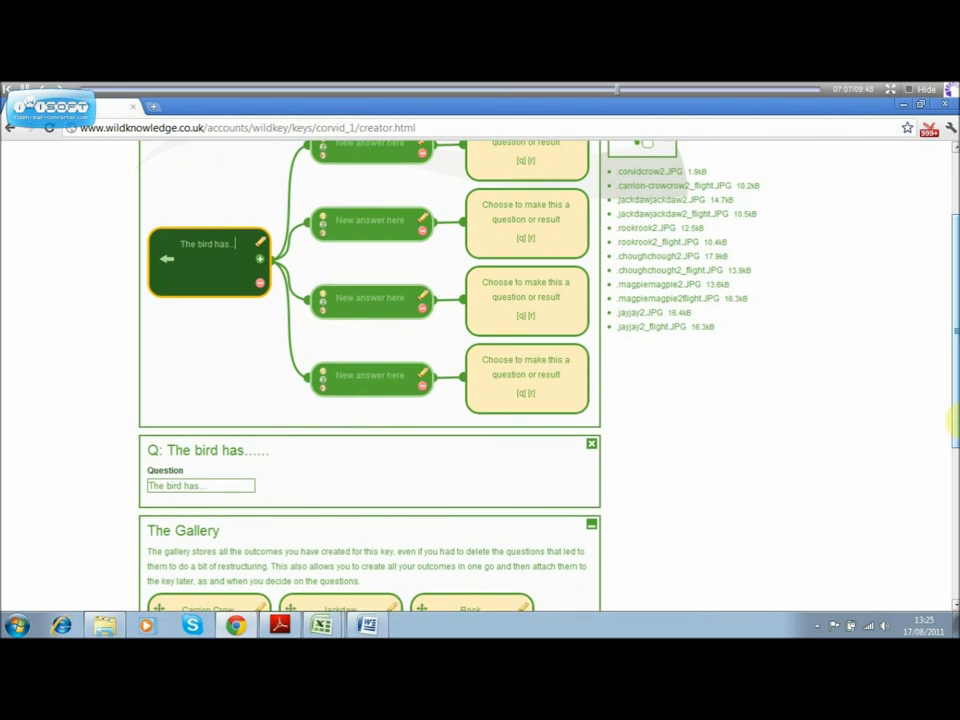
click(369, 625)
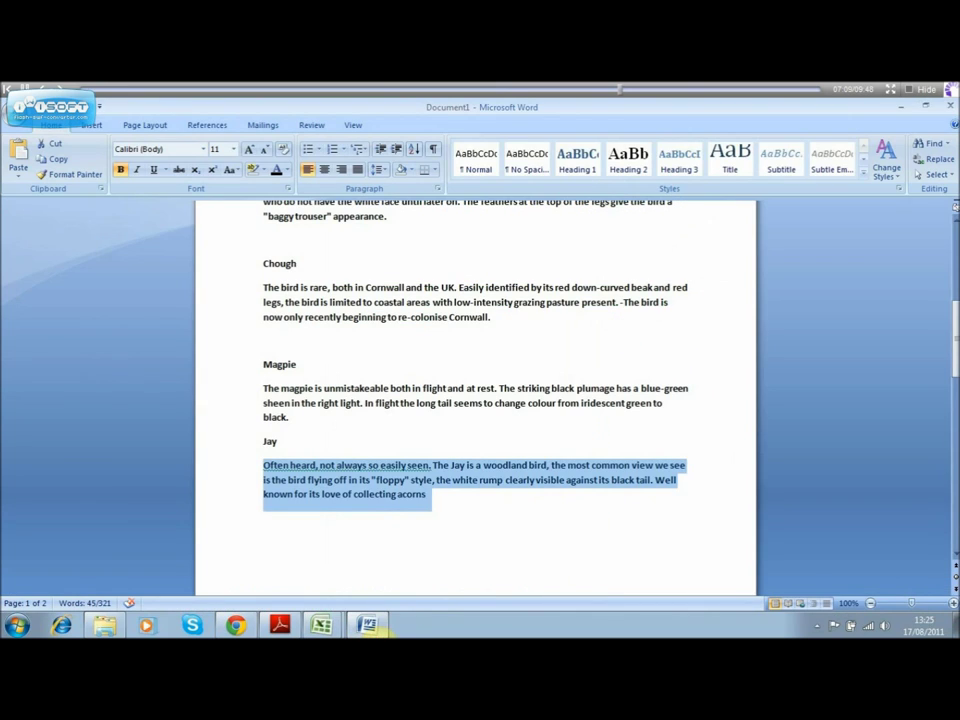
- Select 'A large beak, no markings' on page 2 of the Word notes and return to the key creator
drag(955, 383, 955, 462)
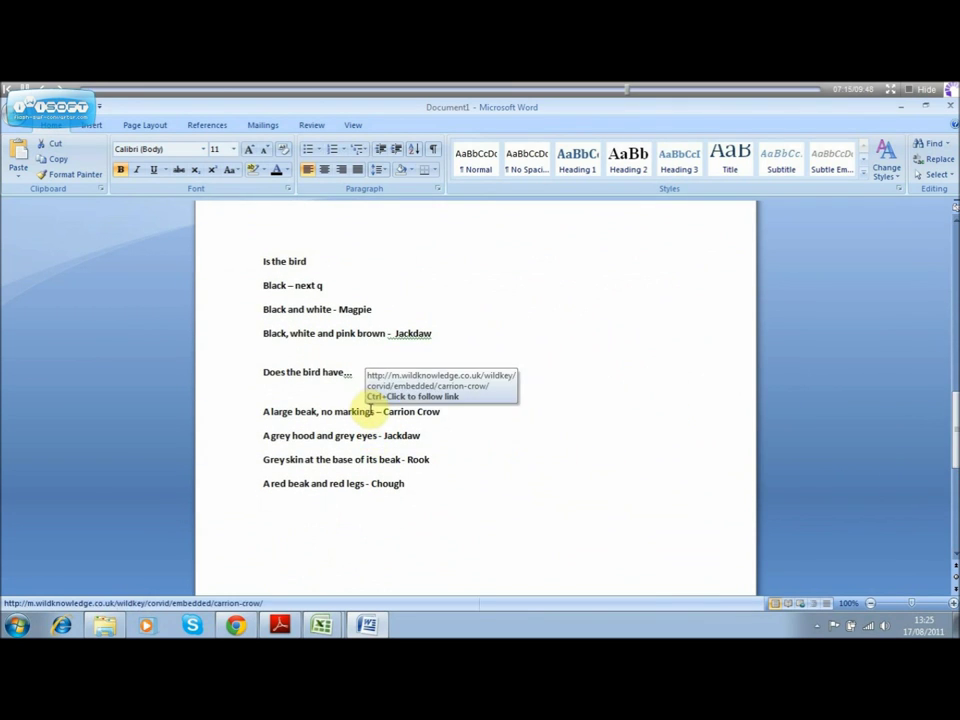
drag(372, 410, 267, 426)
key(ctrl+c)
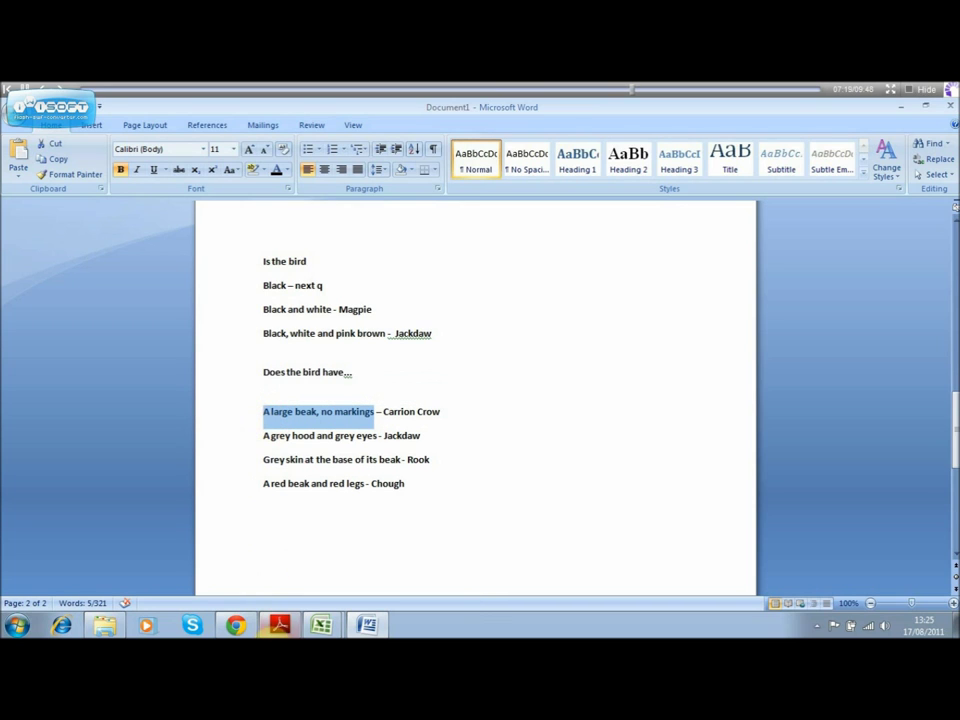
click(236, 625)
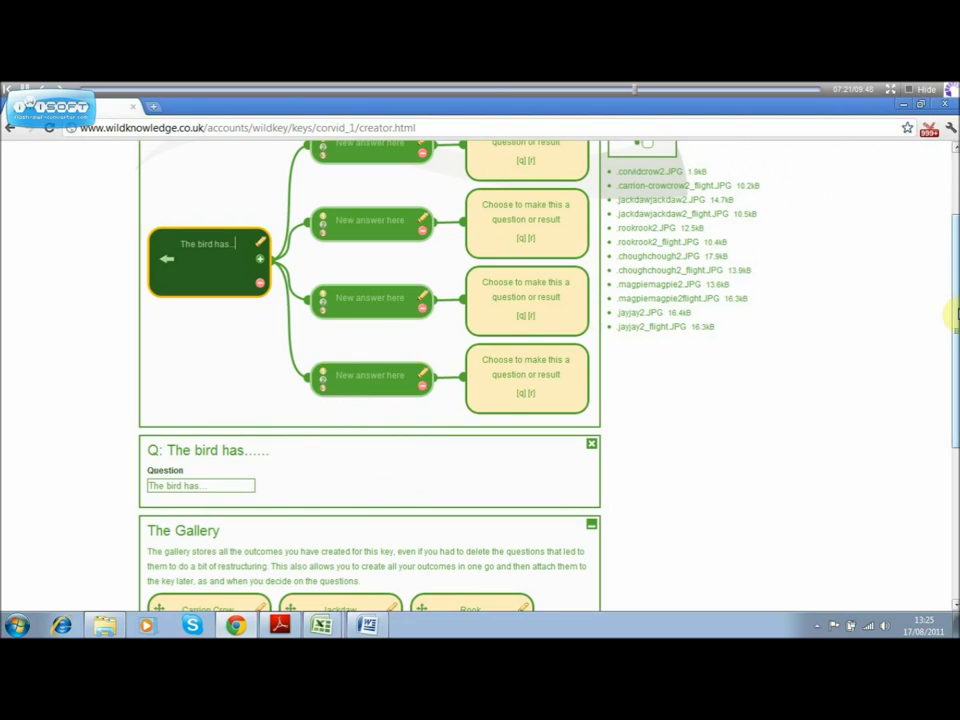
drag(955, 311, 955, 270)
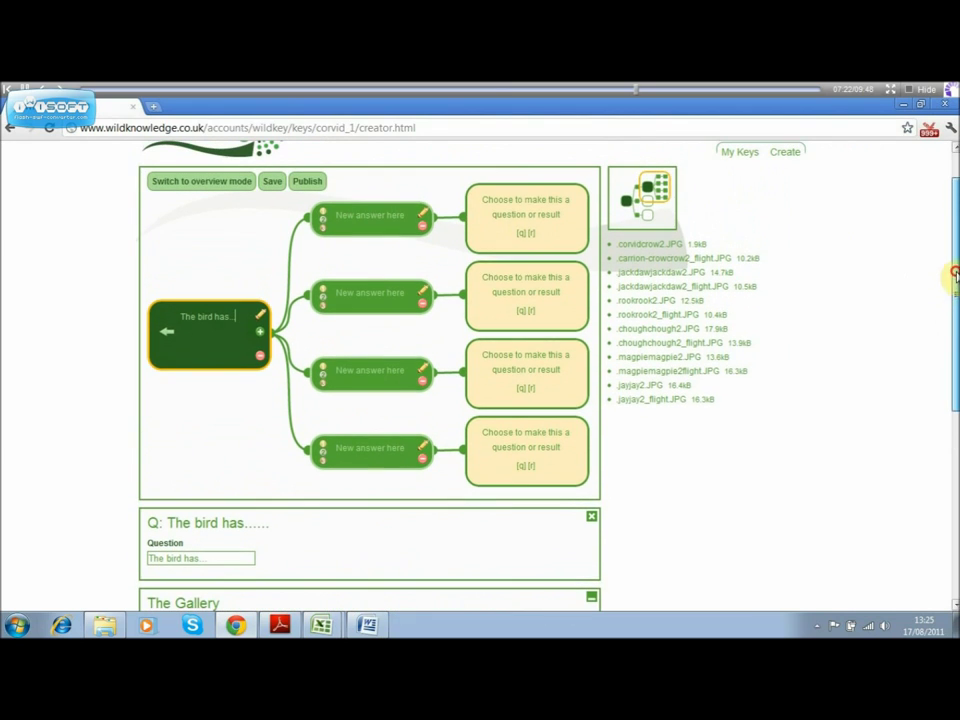
- Paste 'A large beak, no markings' and 'A grey hood and grey eyes' into the first two answer branches
click(394, 215)
key(ctrl+v)
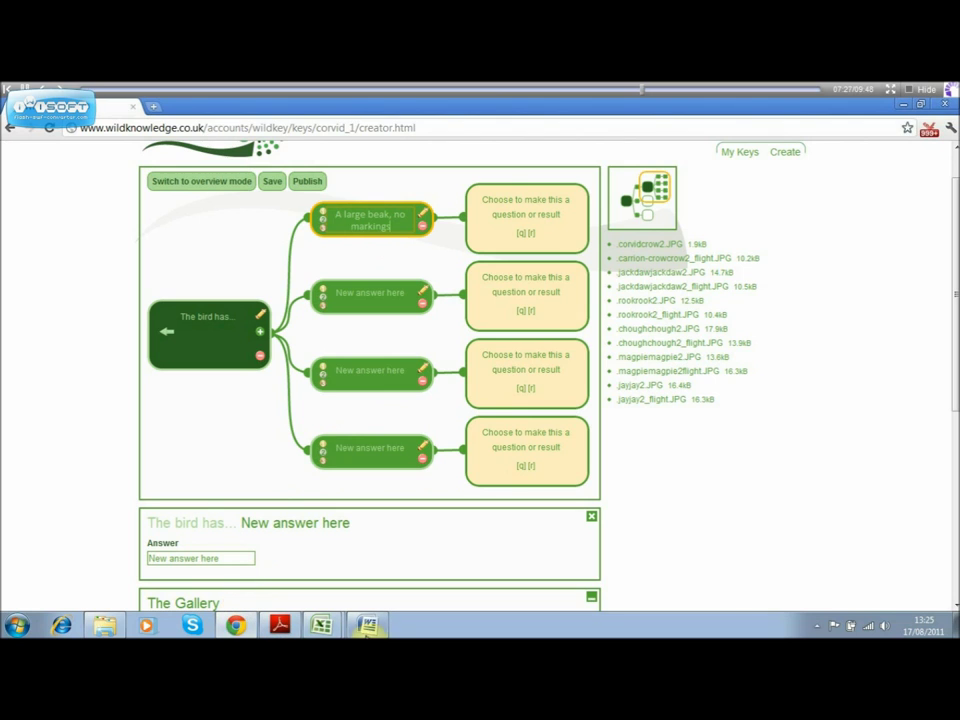
click(368, 626)
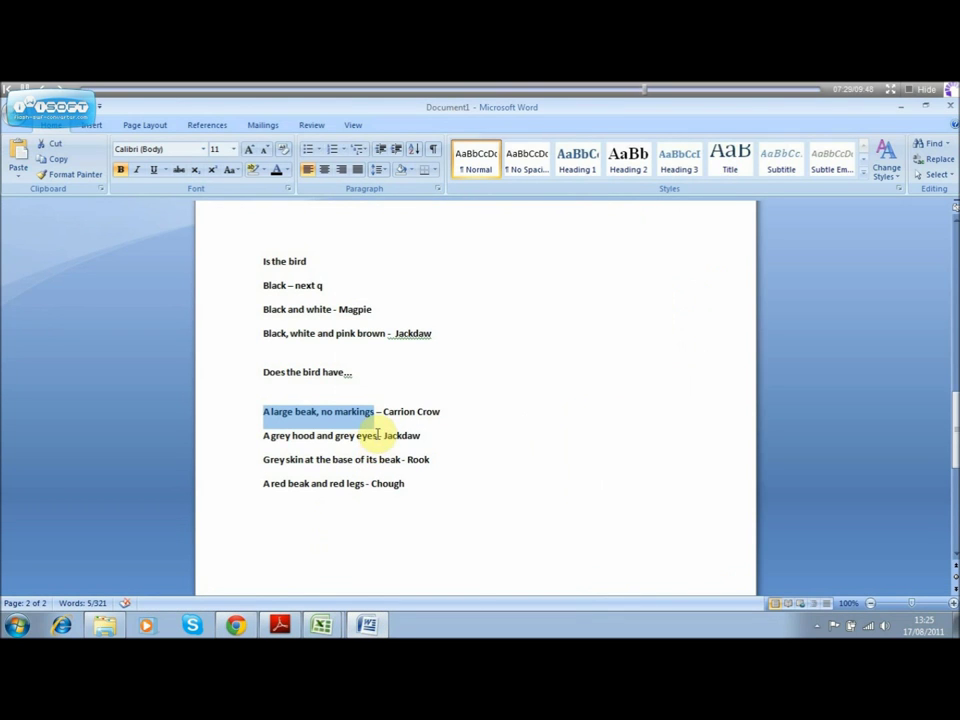
drag(377, 435, 263, 438)
key(ctrl+c)
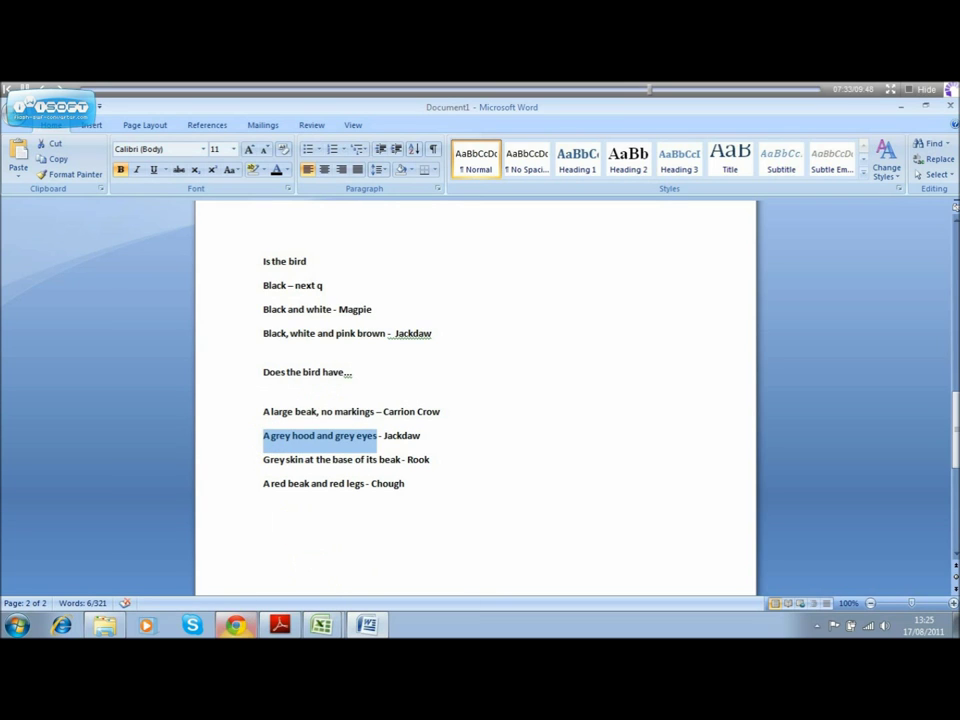
click(235, 626)
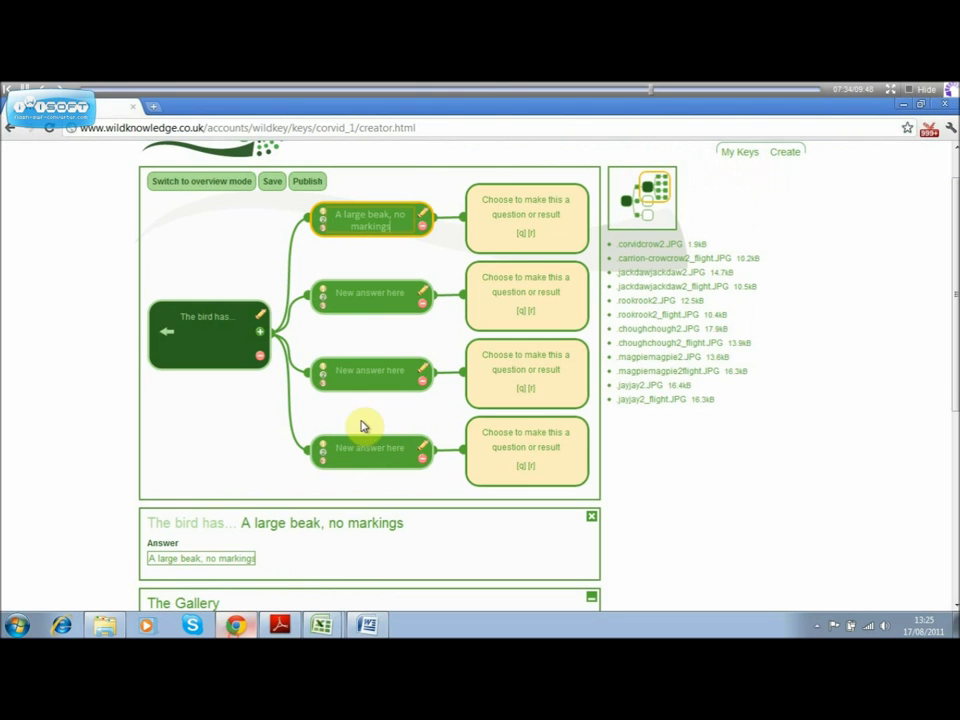
click(374, 291)
key(ctrl+v)
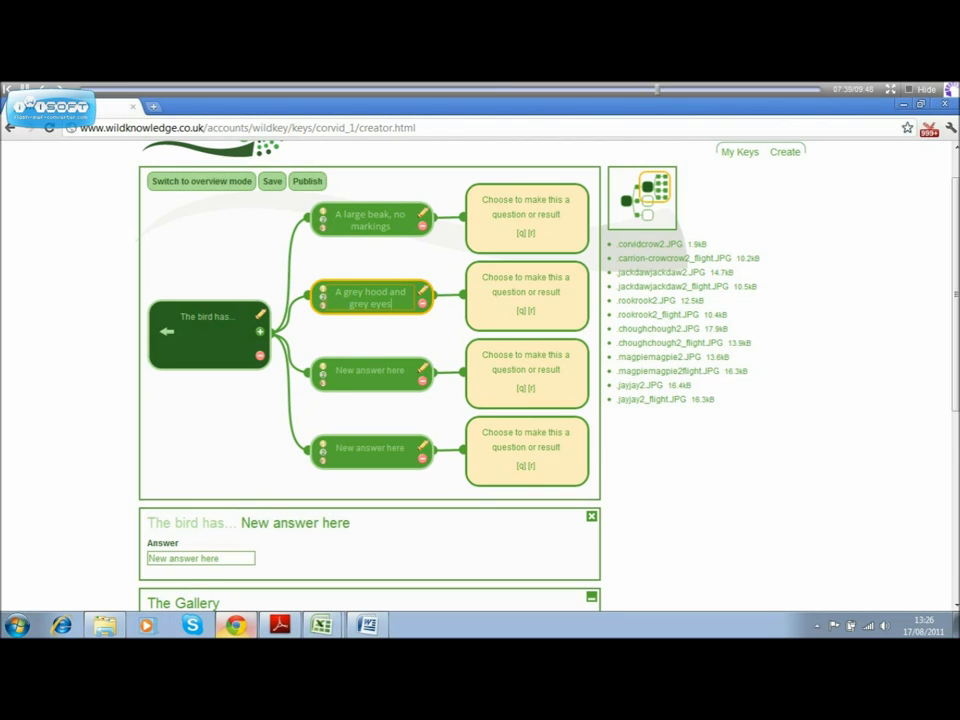
- Paste 'Grey skin at the base of its beak' and 'A red beak and red legs' into the third and fourth branches
click(366, 626)
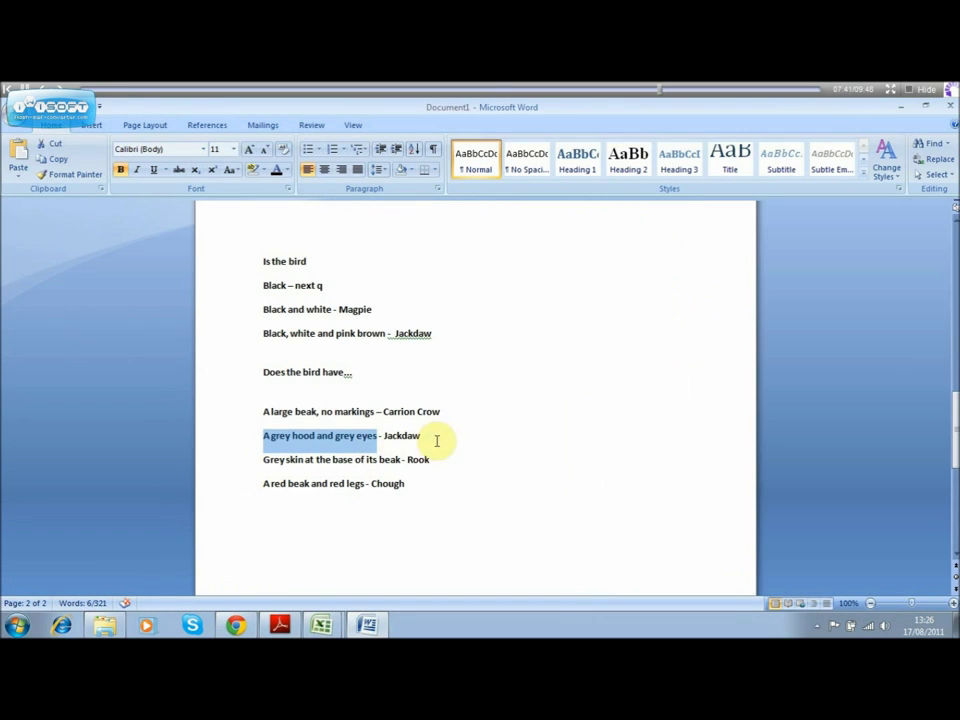
drag(402, 459, 249, 458)
key(ctrl+c)
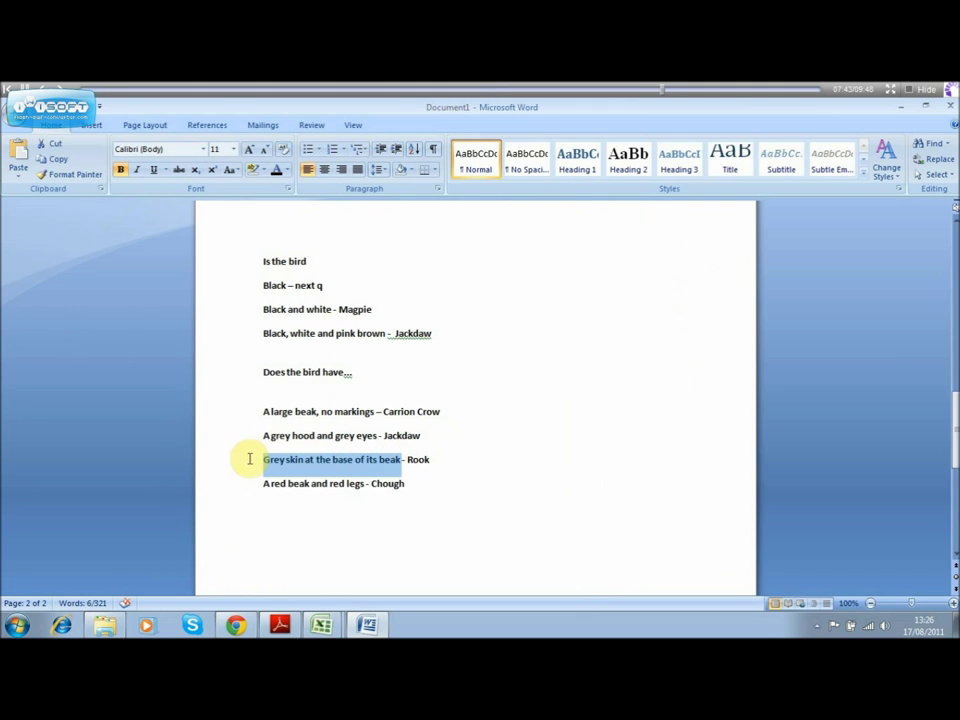
click(235, 626)
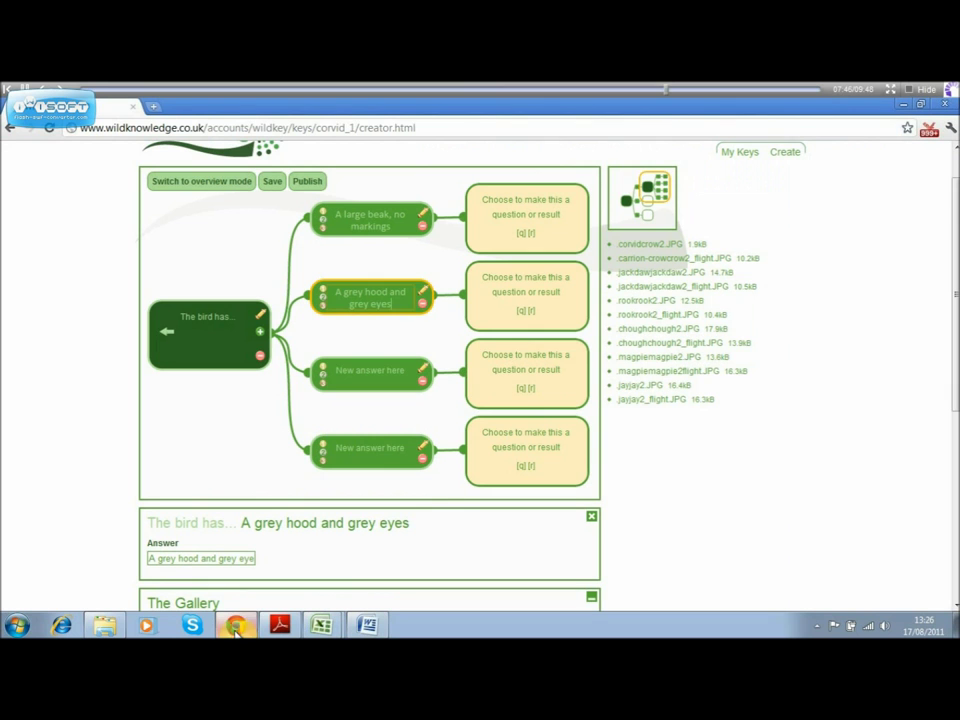
click(374, 369)
key(ctrl+v)
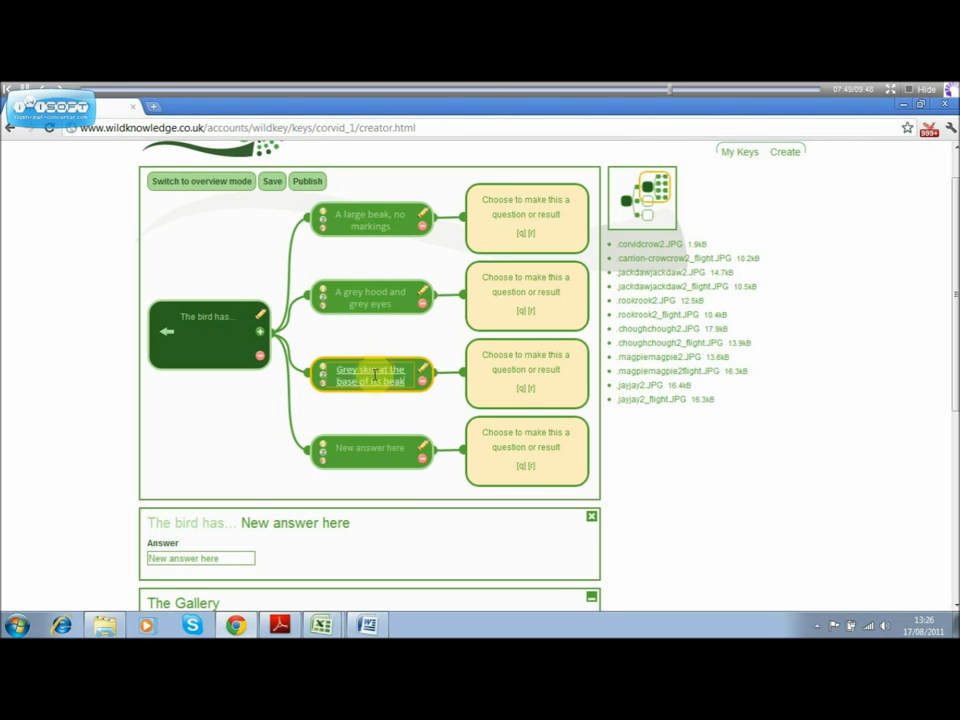
click(368, 622)
drag(369, 483, 263, 484)
key(ctrl+c)
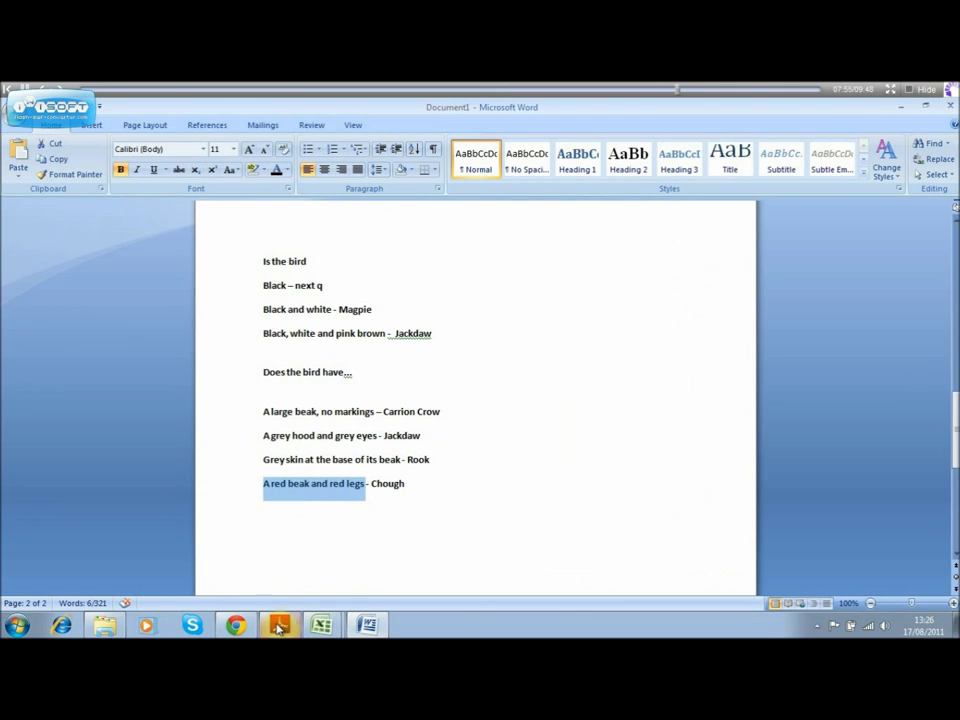
click(236, 625)
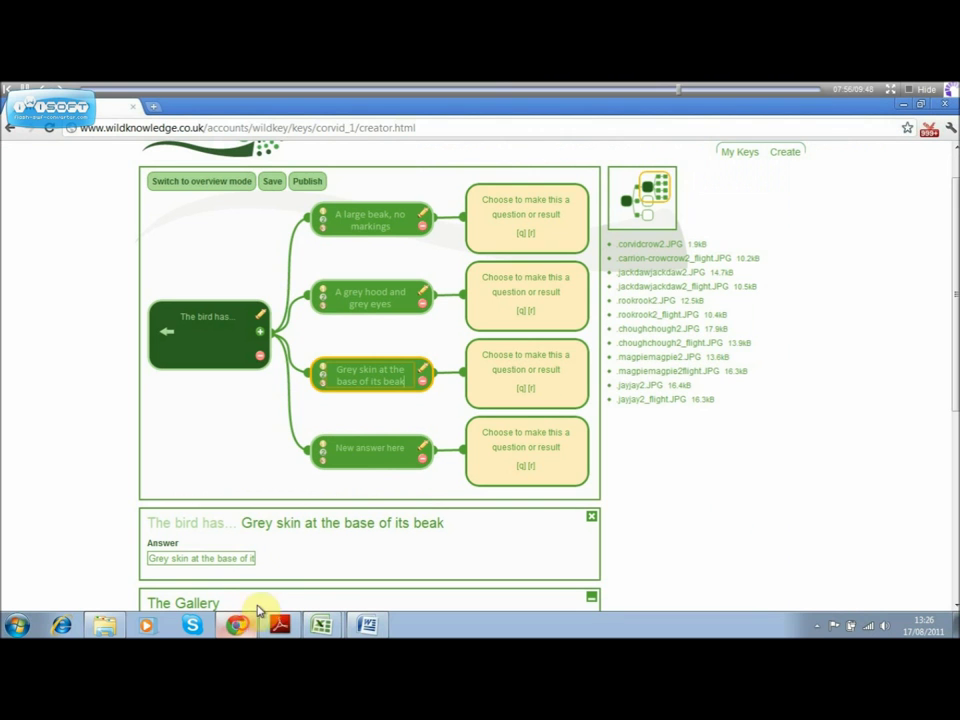
click(362, 448)
key(ctrl+v)
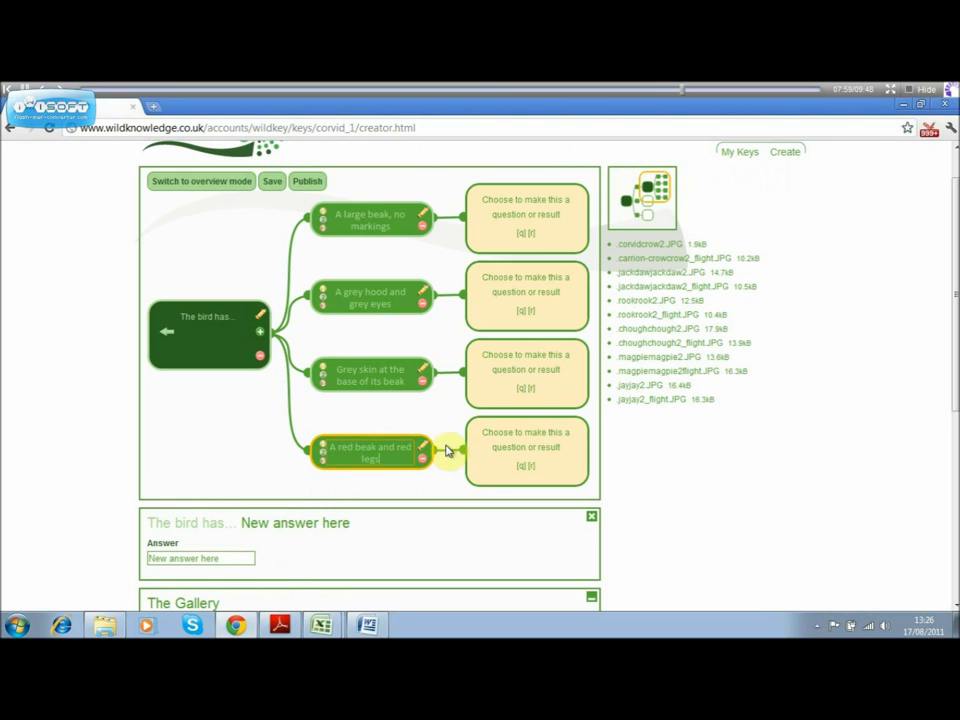
drag(951, 377, 955, 474)
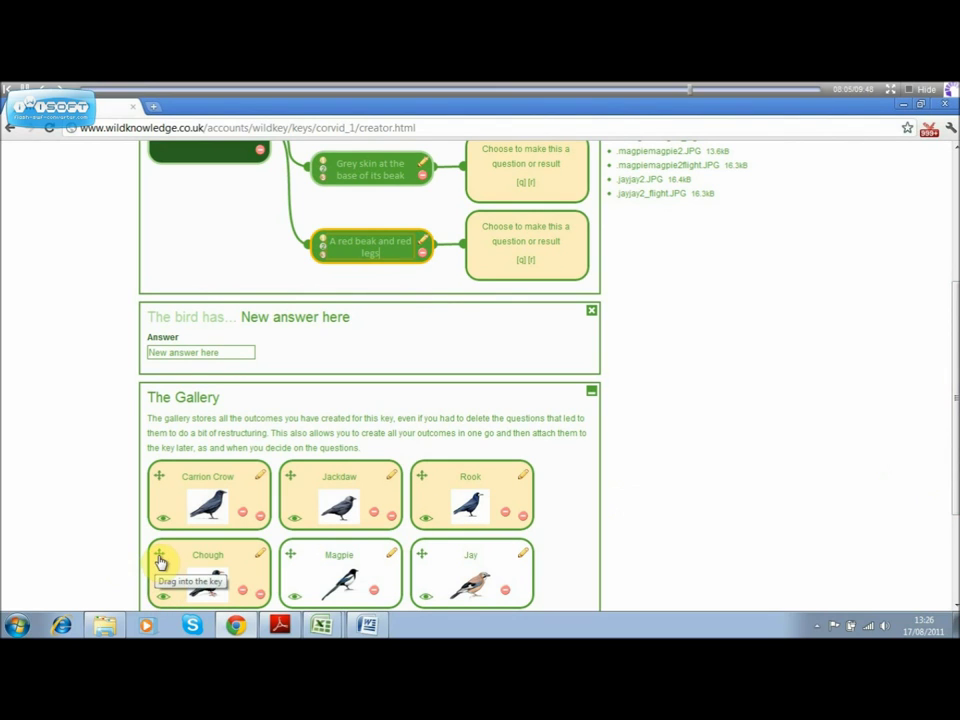
- Attach the Chough, Rook, Jackdaw and Carrion Crow outcomes to the red-beak, grey-skin, grey-hood and large-beak answers
drag(159, 553, 465, 231)
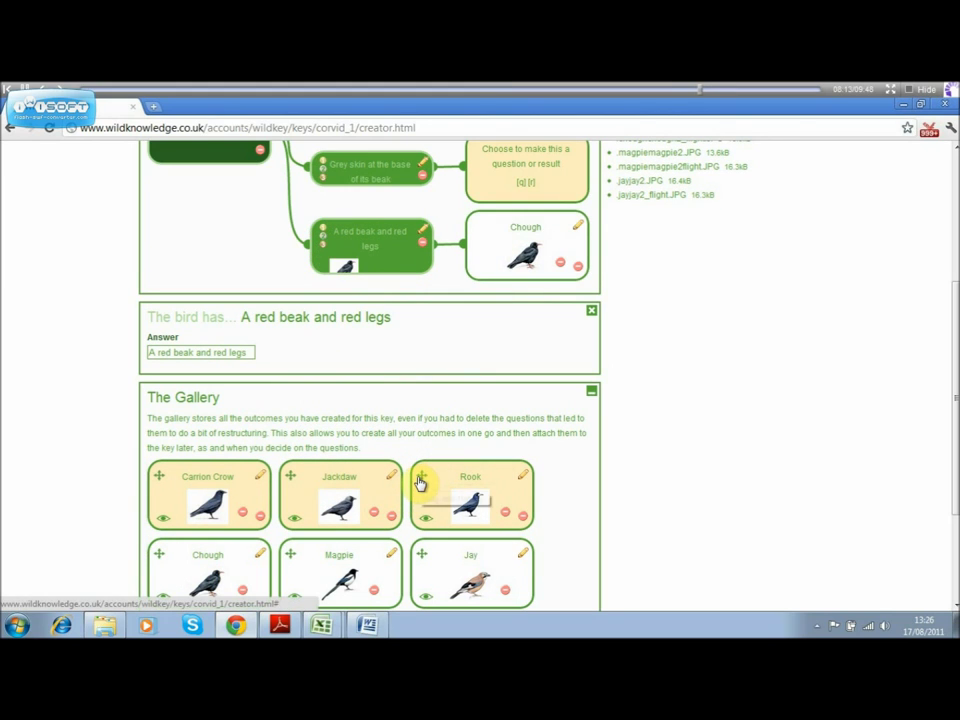
drag(420, 478, 482, 165)
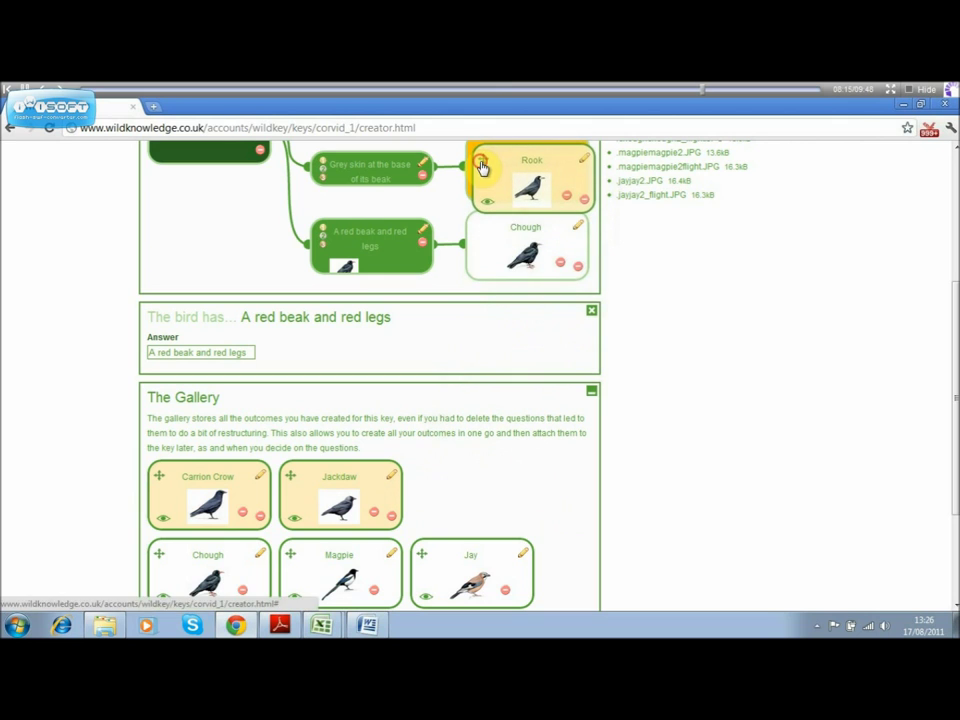
drag(950, 440, 947, 386)
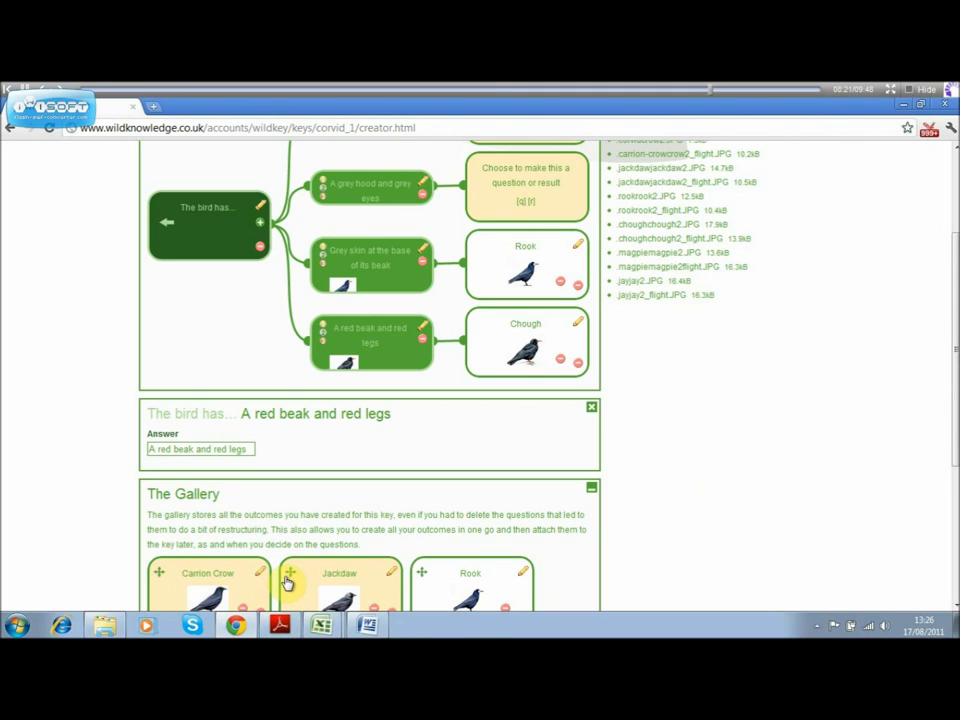
drag(288, 575, 478, 180)
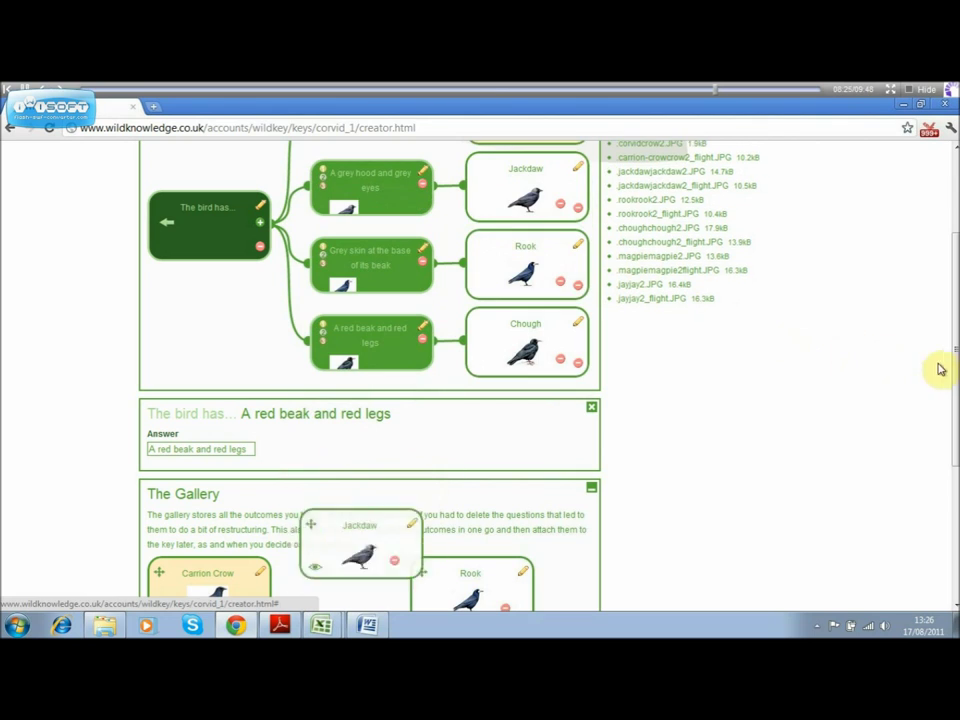
drag(949, 375, 949, 368)
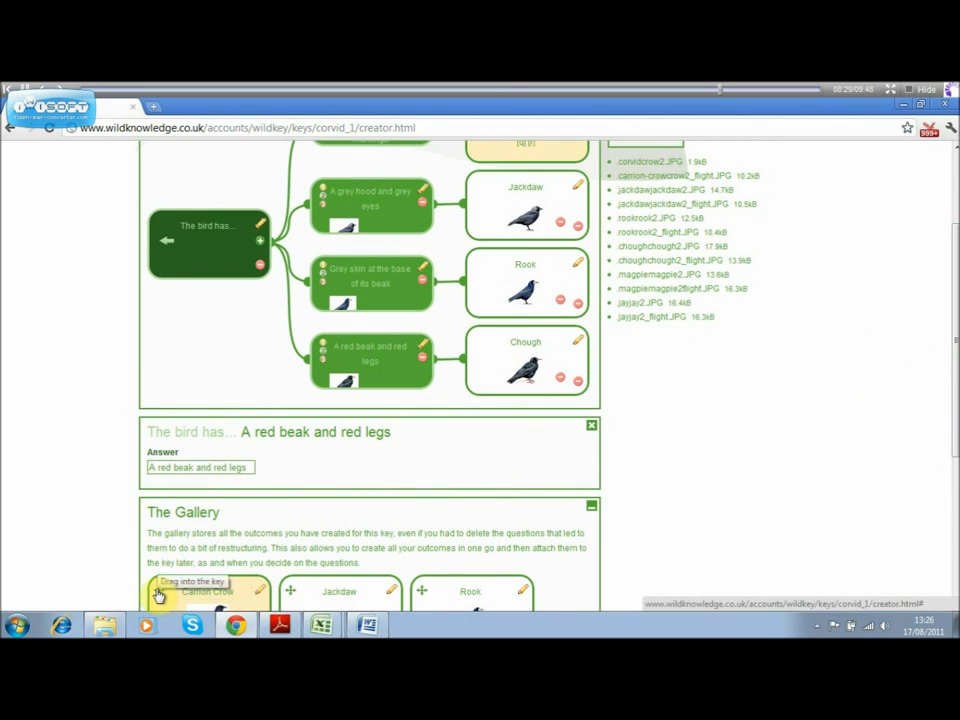
drag(158, 594, 475, 142)
scroll(475, 142, up, 2)
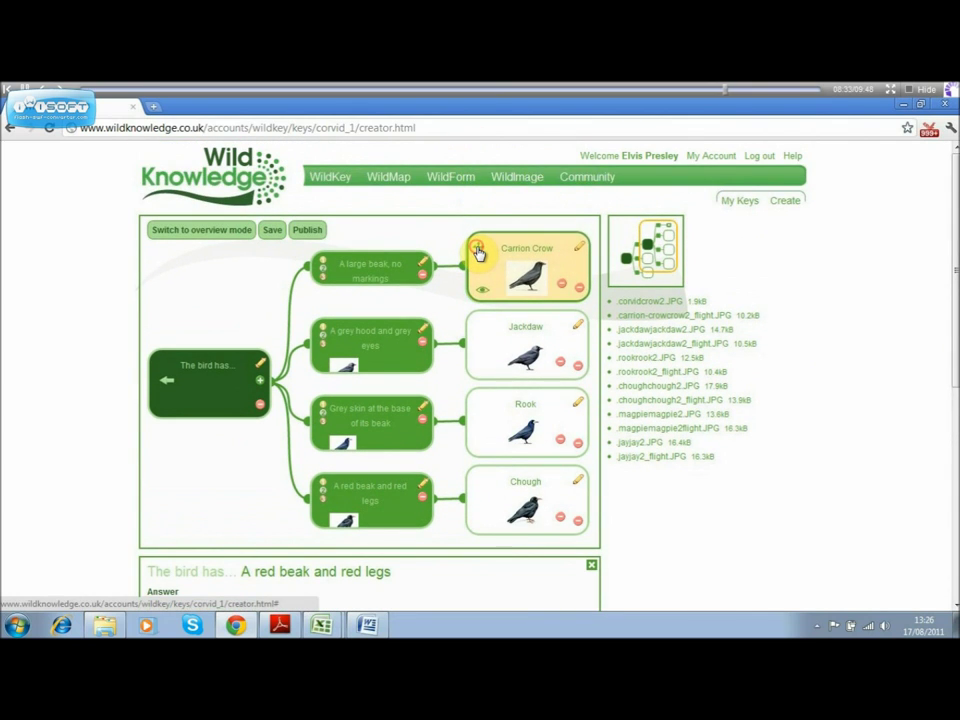
- Make the Black answer of 'The bird is mainly...' show the primary crow images
click(478, 250)
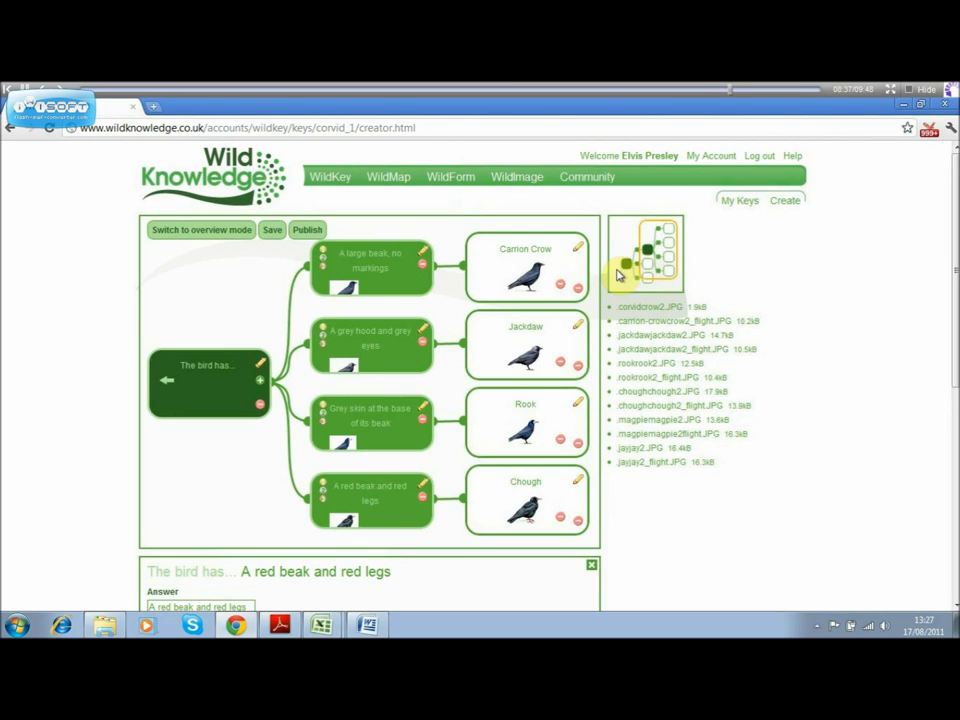
mouse_move(624, 270)
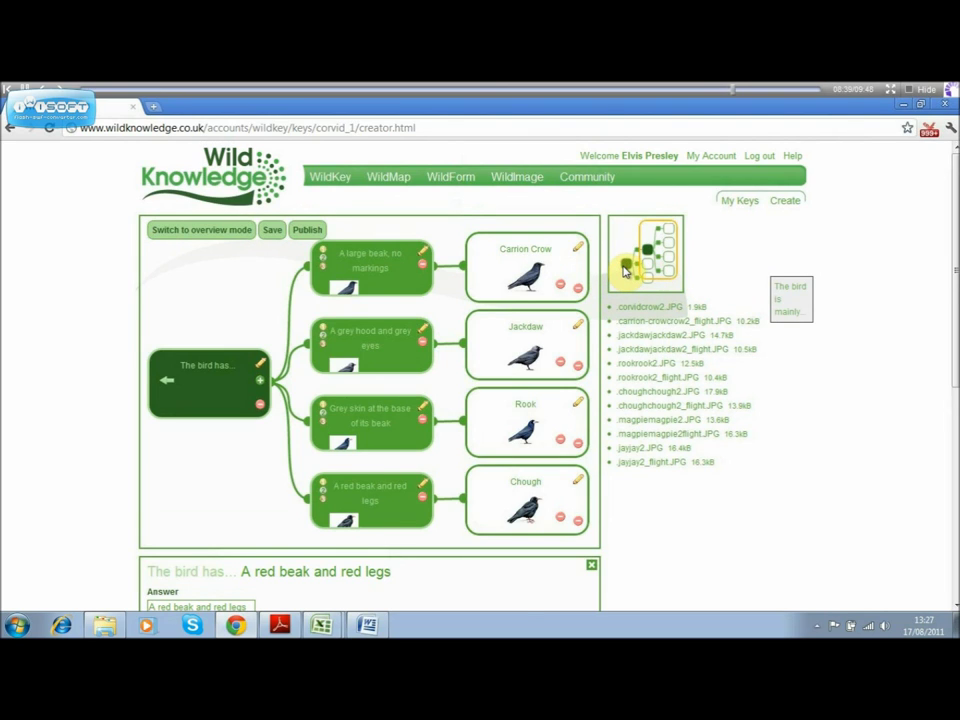
click(624, 270)
mouse_move(645, 270)
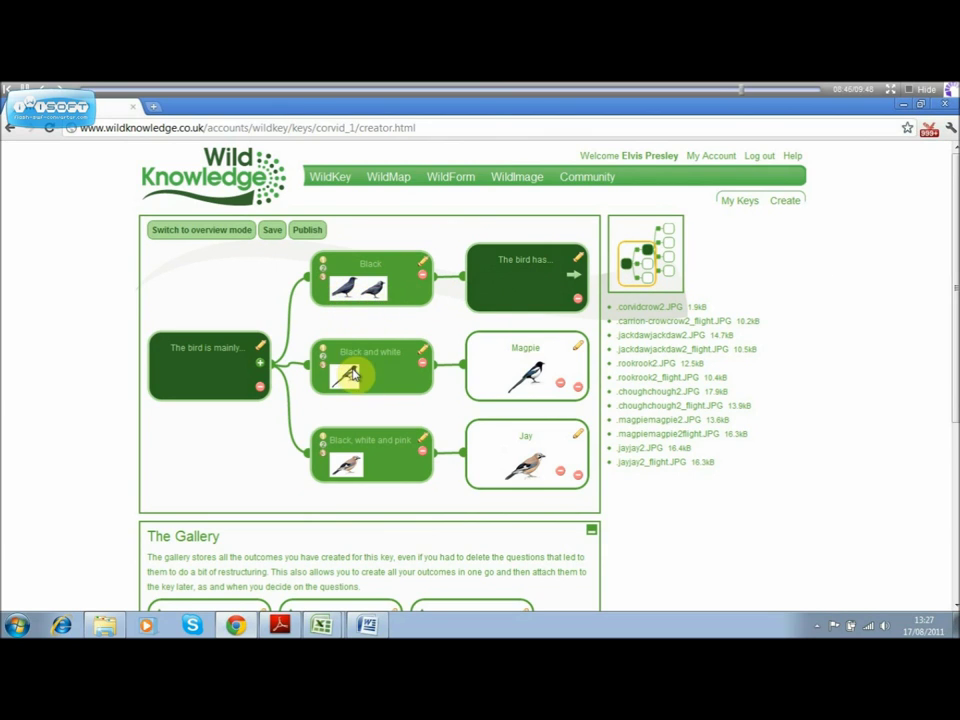
click(323, 270)
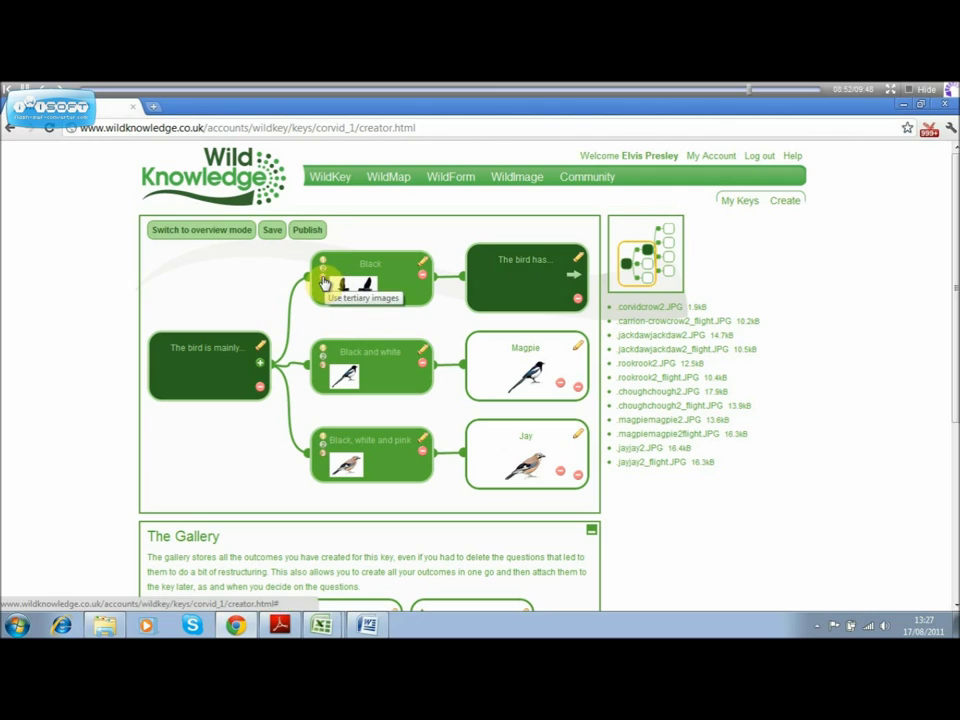
click(323, 265)
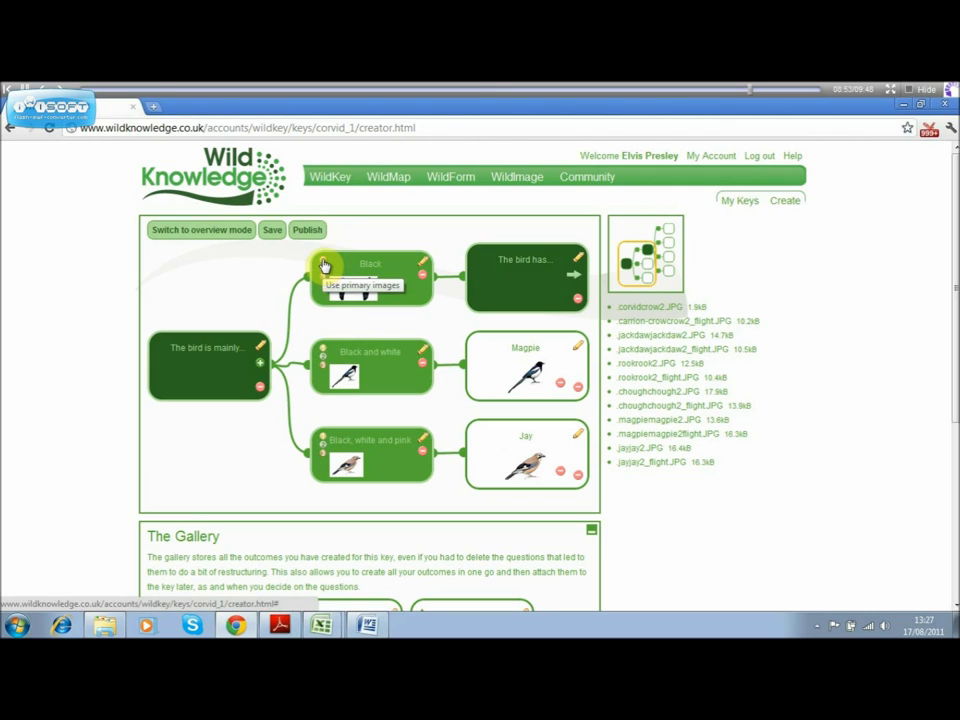
- Save the CorvID key, check its tree in overview mode, then return to editing and publish it
click(270, 238)
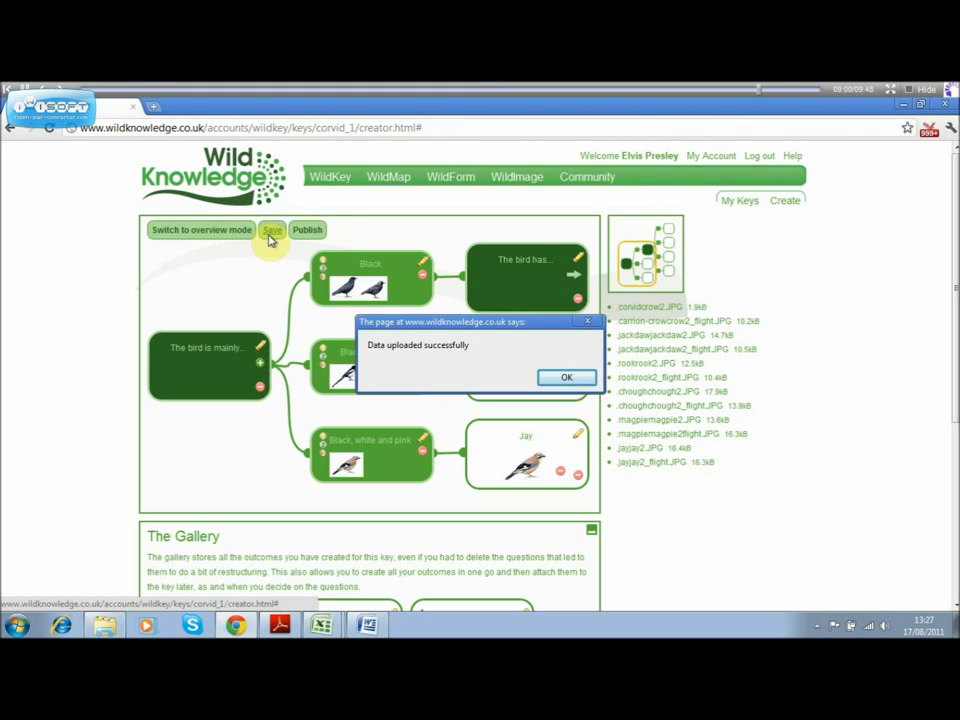
click(558, 380)
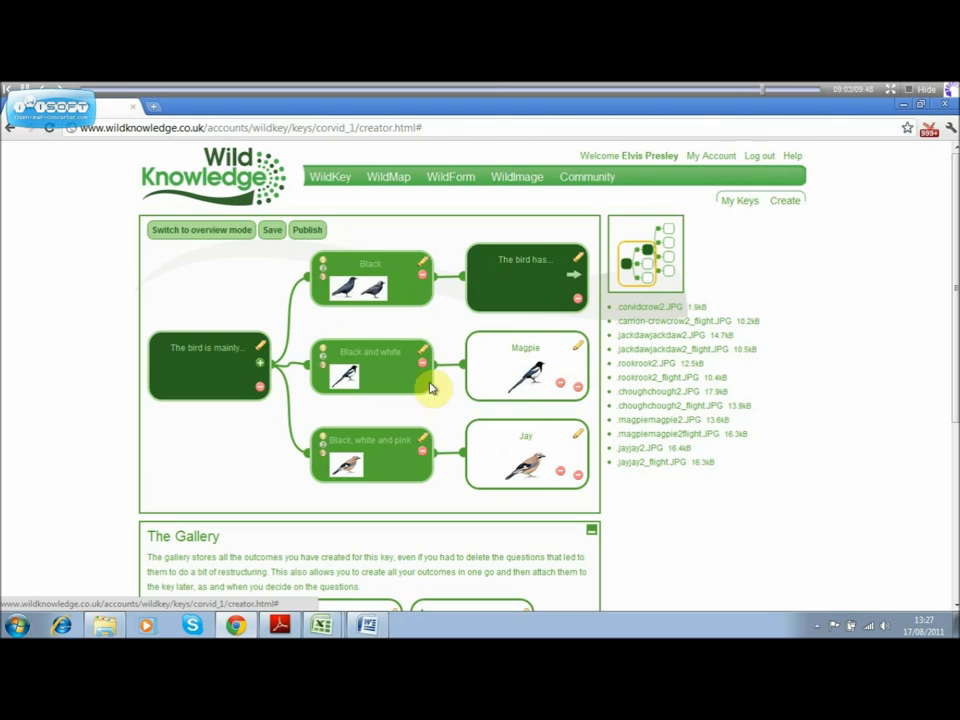
click(197, 232)
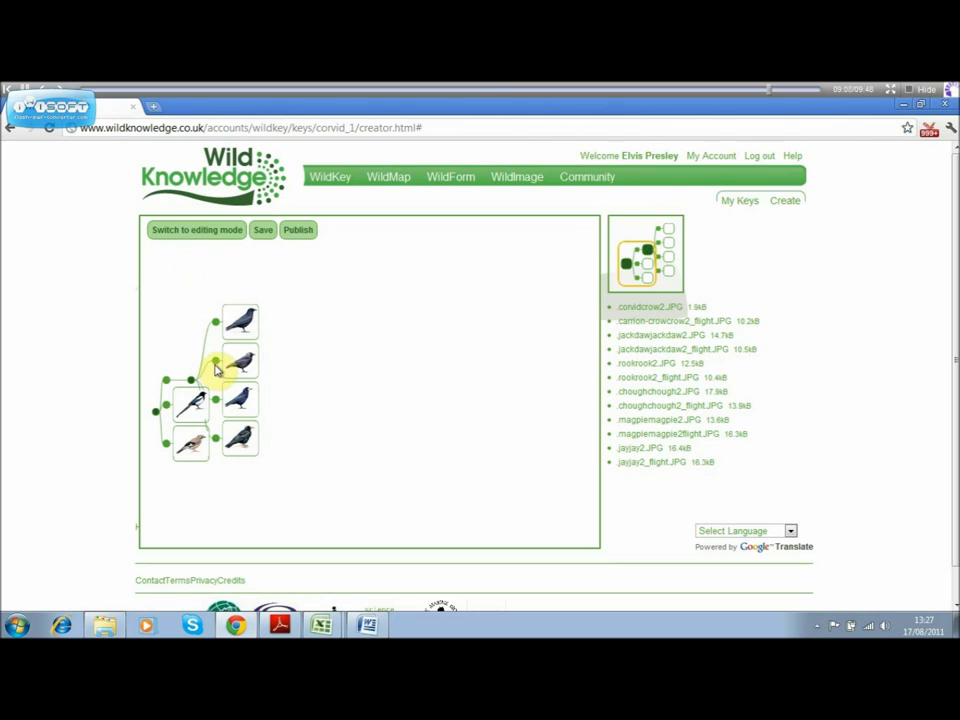
mouse_move(216, 368)
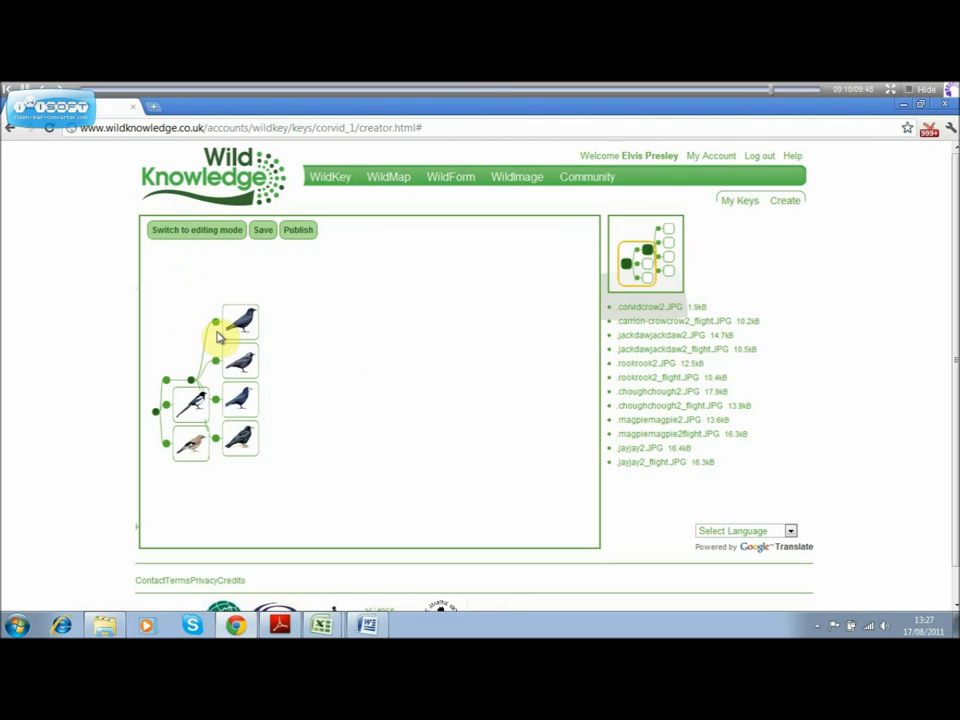
mouse_move(216, 325)
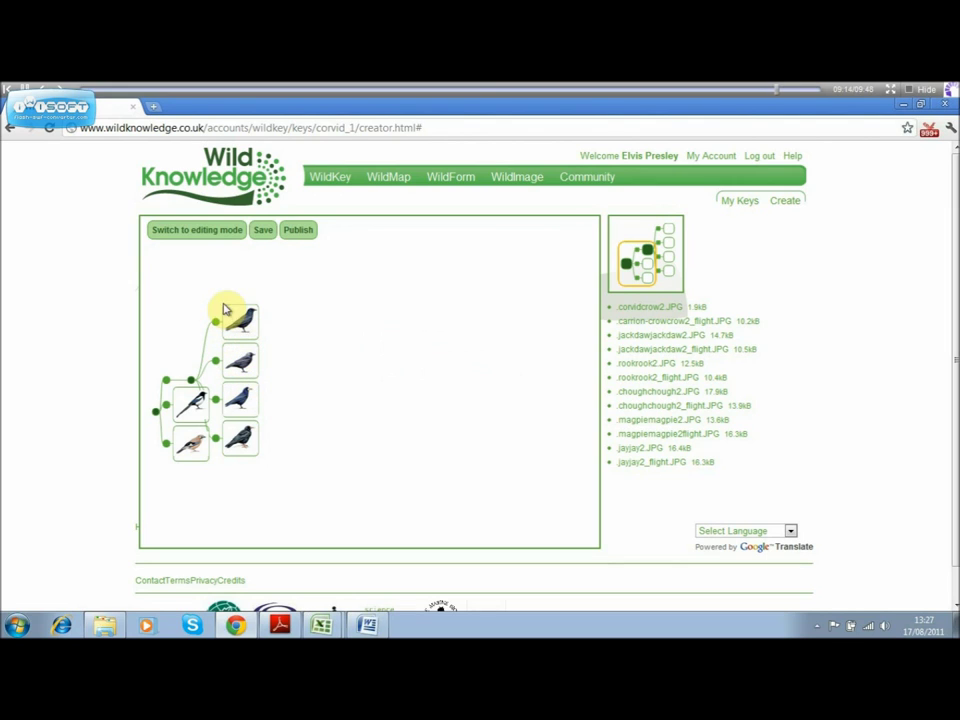
click(197, 230)
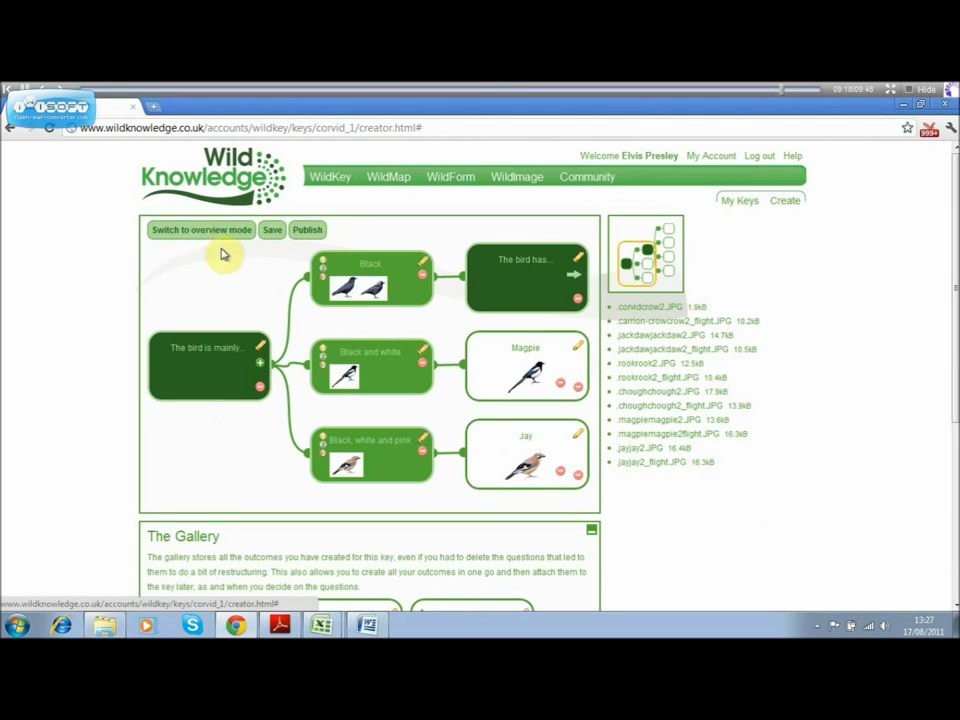
click(308, 235)
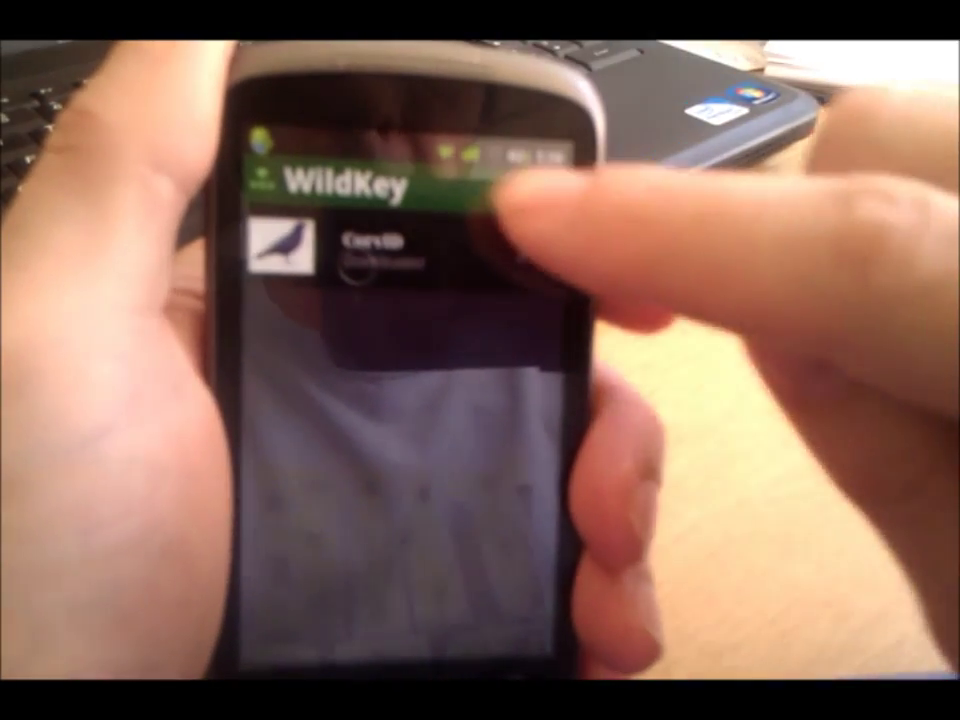
- On the phone, start the CorvID key and answer 'Black and white' to reach the Magpie result and its look-alikes
click(410, 255)
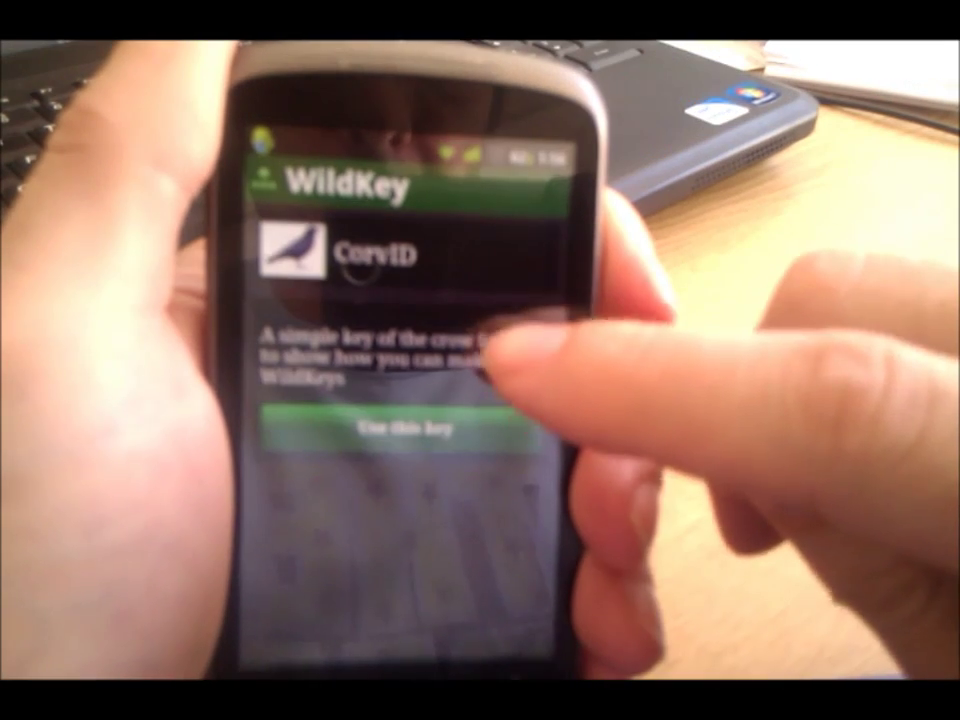
click(400, 430)
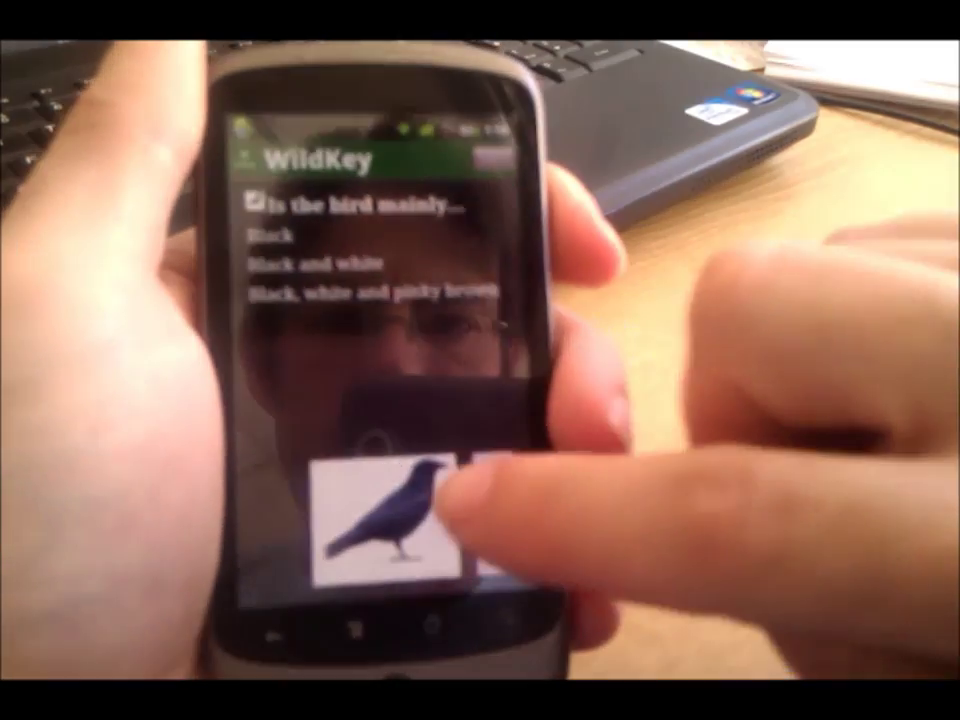
drag(470, 495, 280, 455)
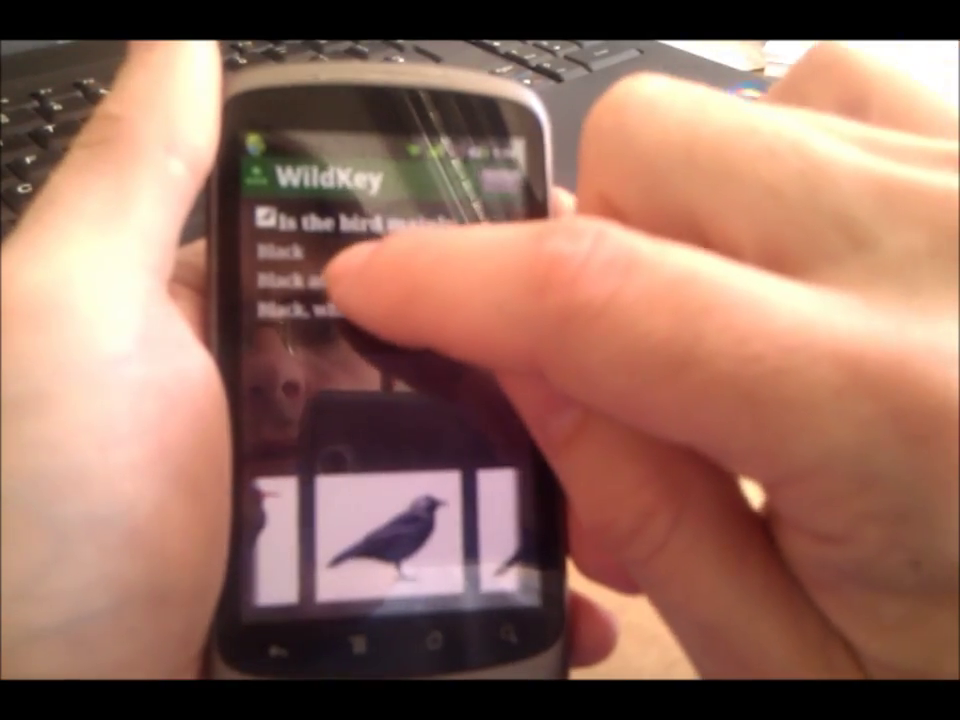
click(330, 283)
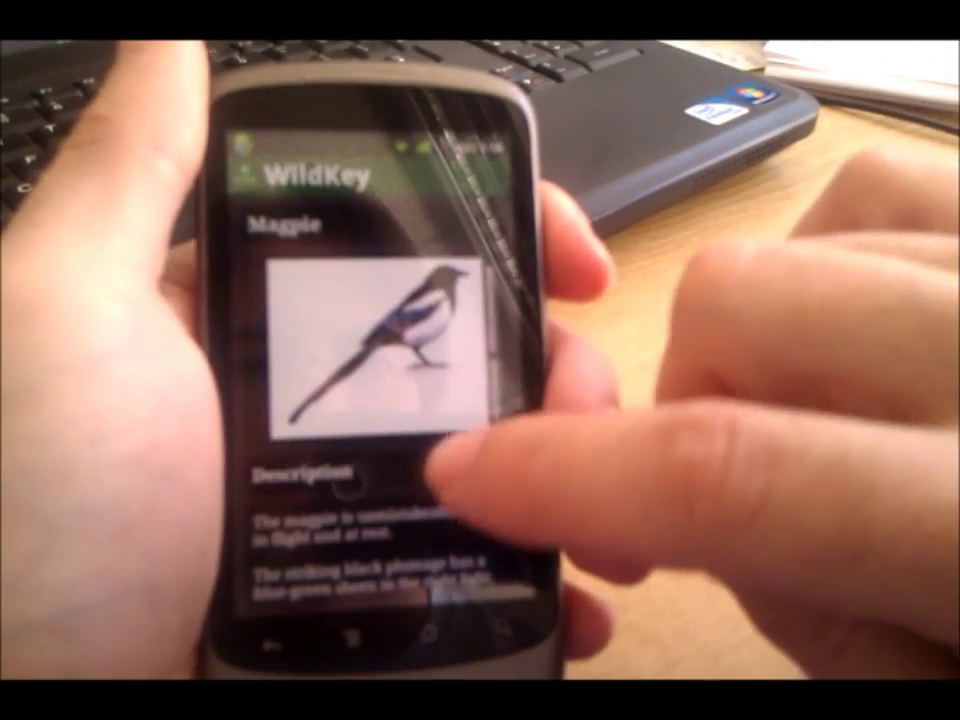
drag(439, 471, 418, 300)
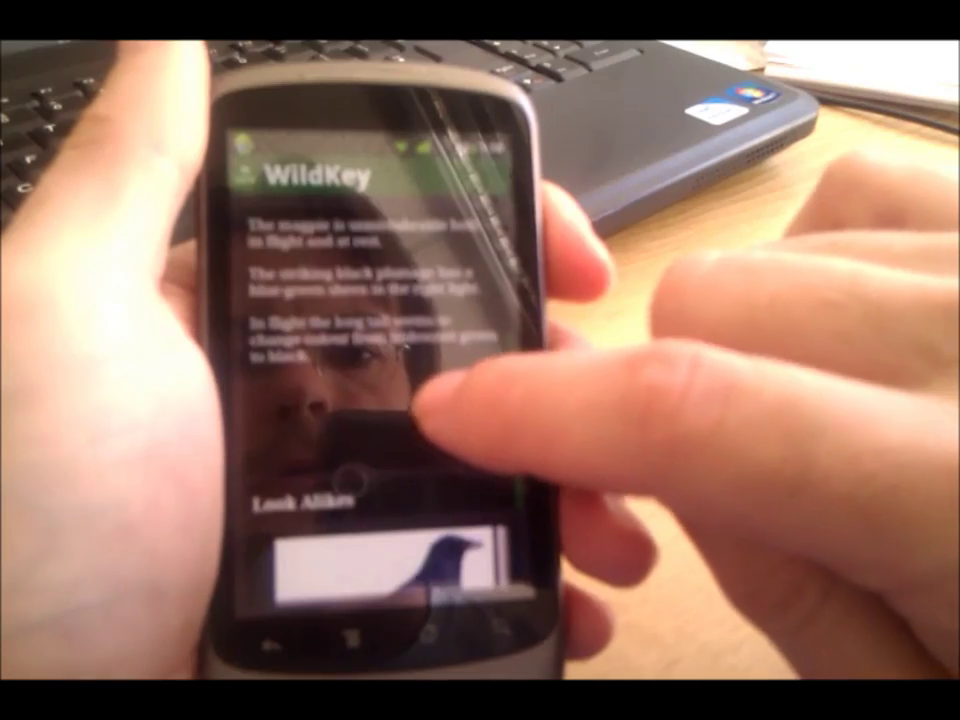
drag(429, 407, 439, 236)
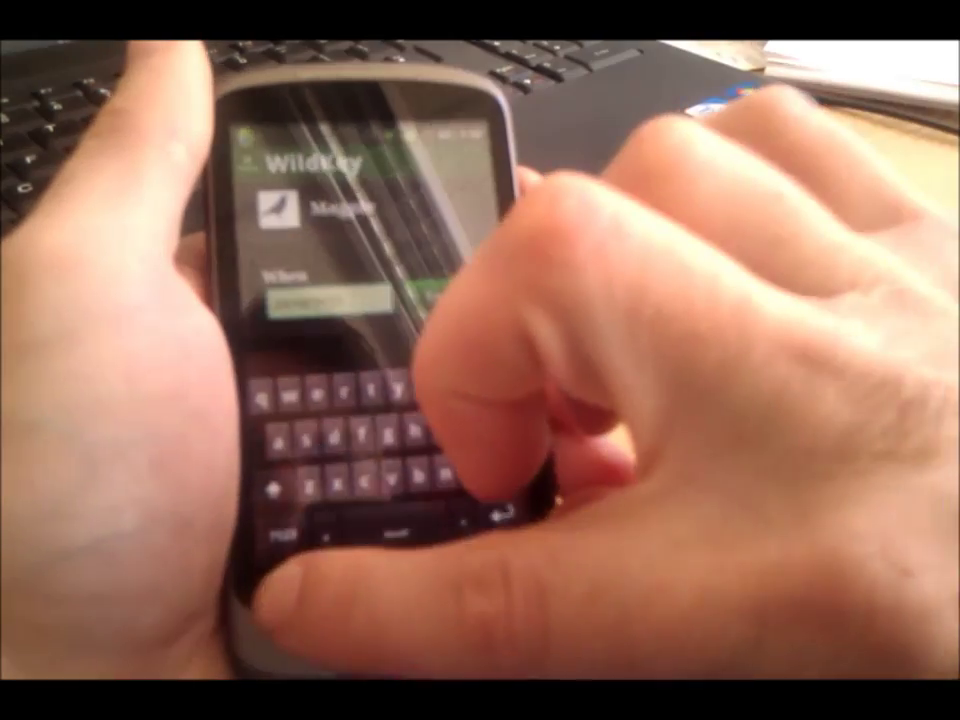
- Hide the keyboard after entering the date and scroll down to the Where, GPS and Quantity fields
click(283, 590)
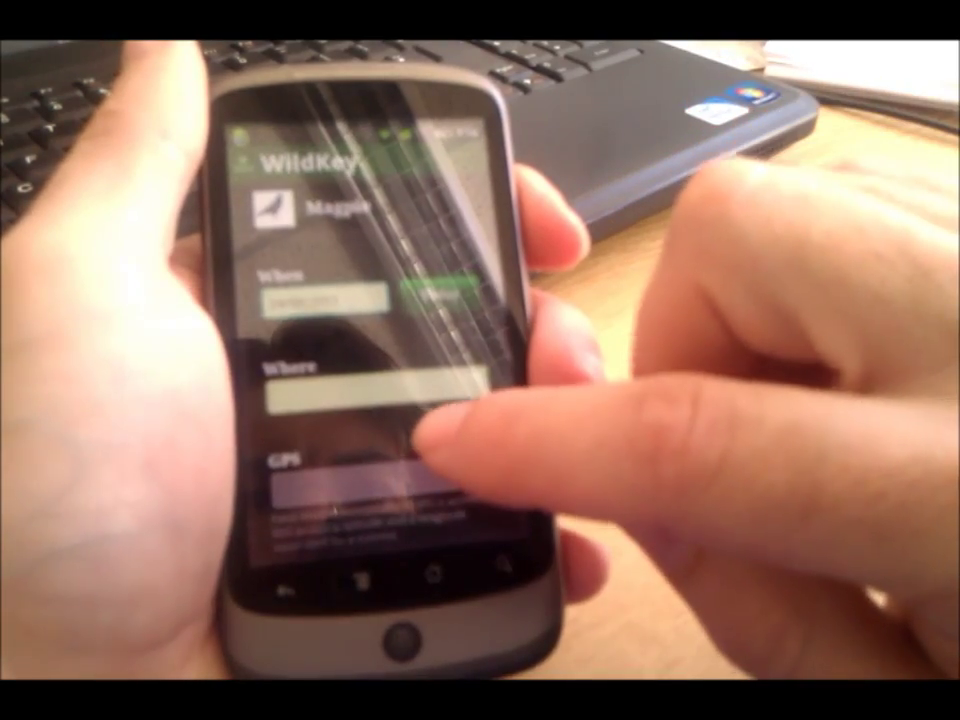
drag(420, 400, 413, 310)
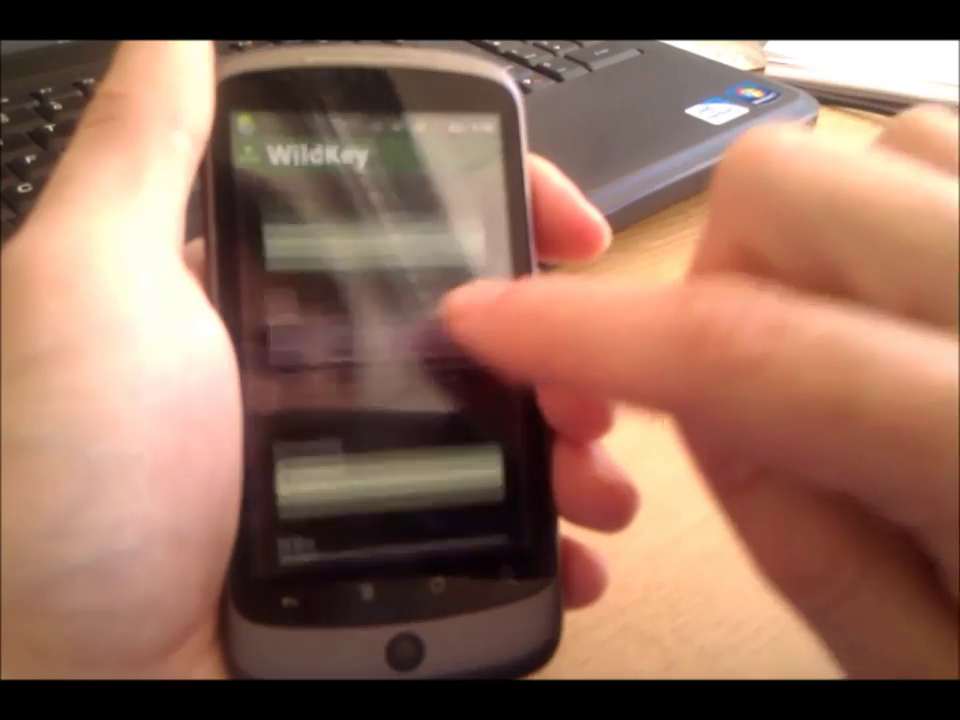
drag(450, 320, 460, 250)
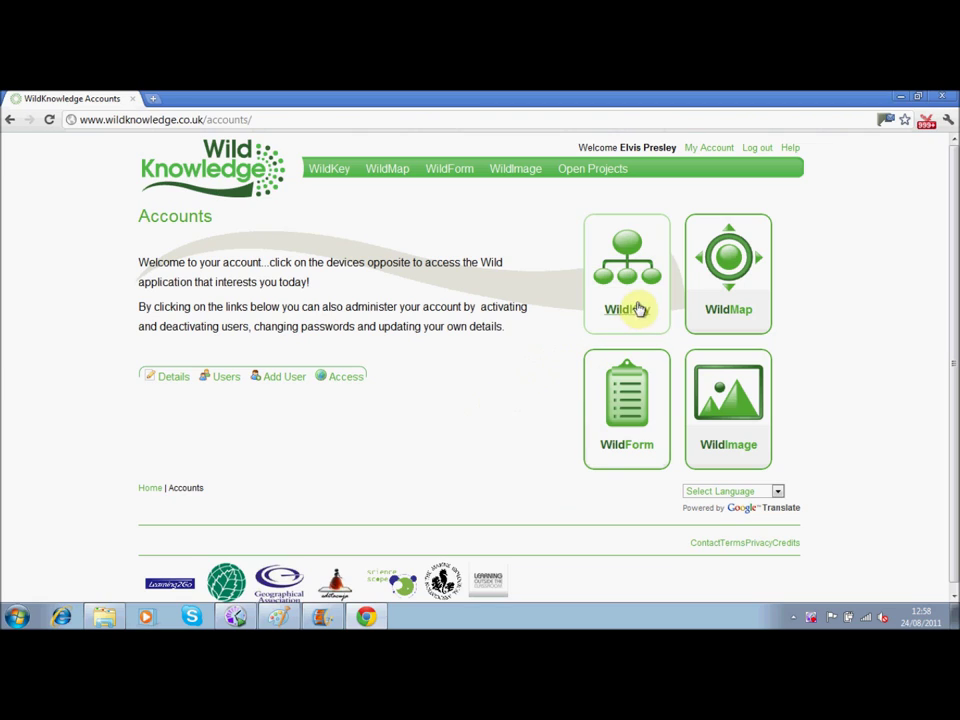
- Go to WildKey's My Keys, view CorvID's four Magpie records, and plot them on a Google map
click(630, 270)
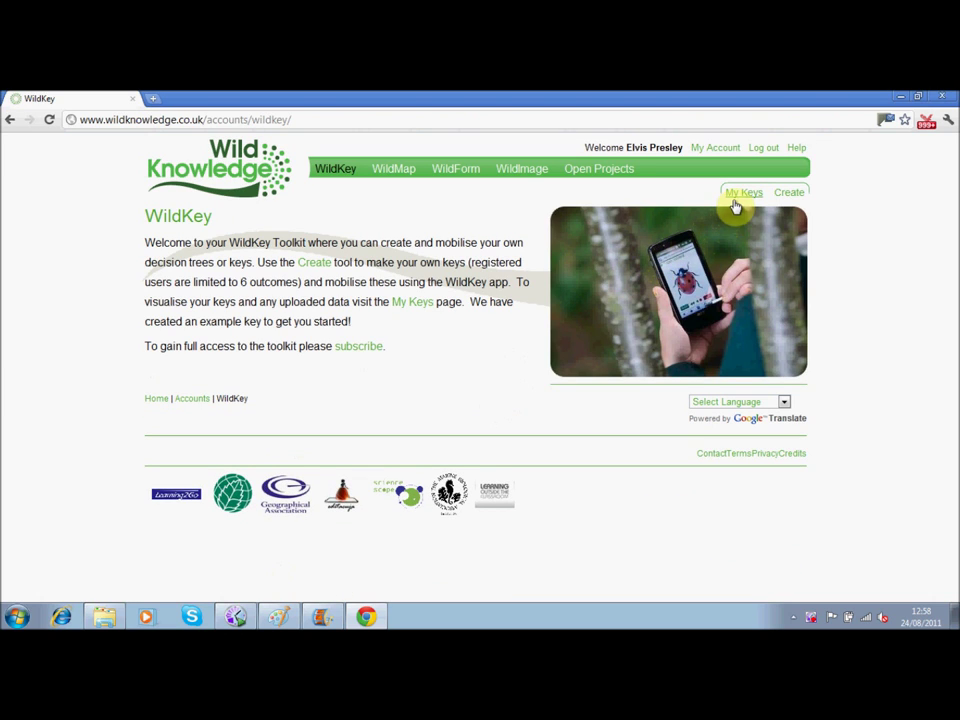
click(740, 200)
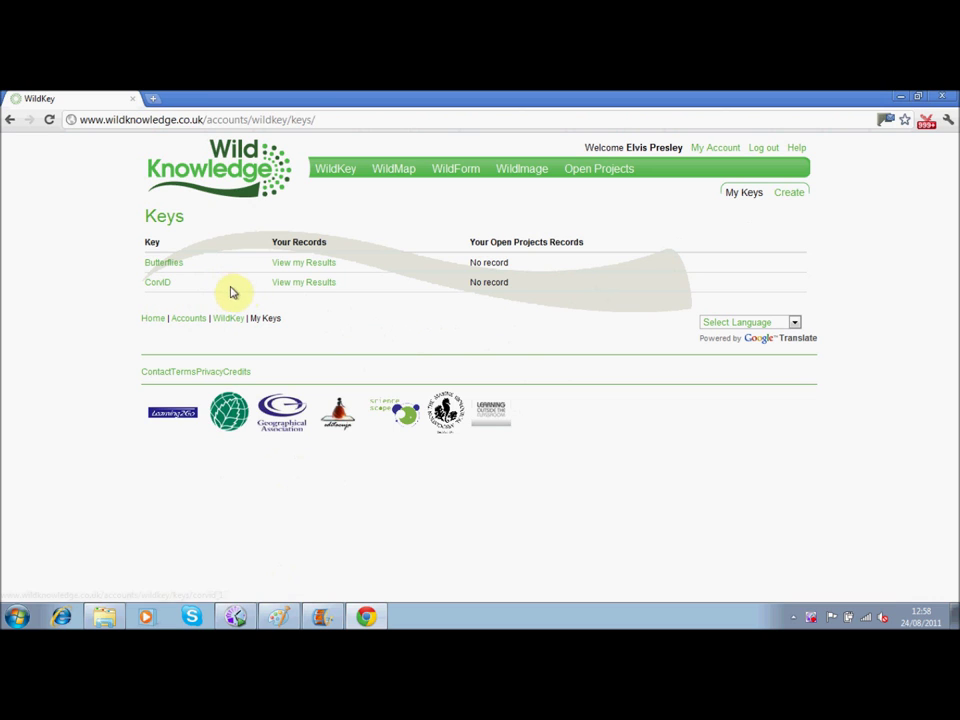
click(285, 286)
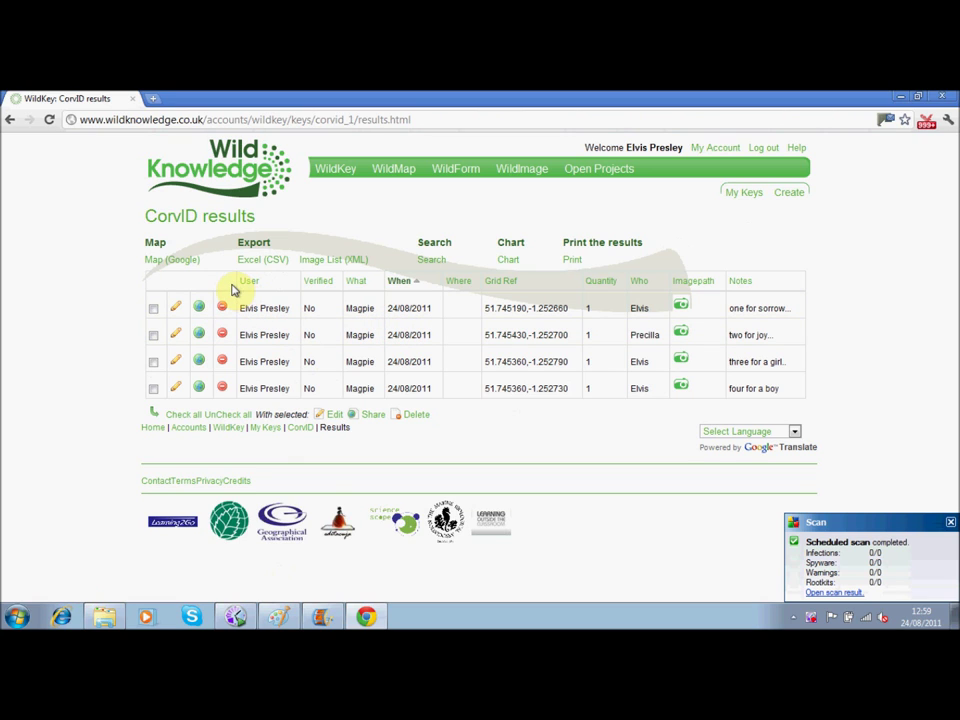
click(174, 265)
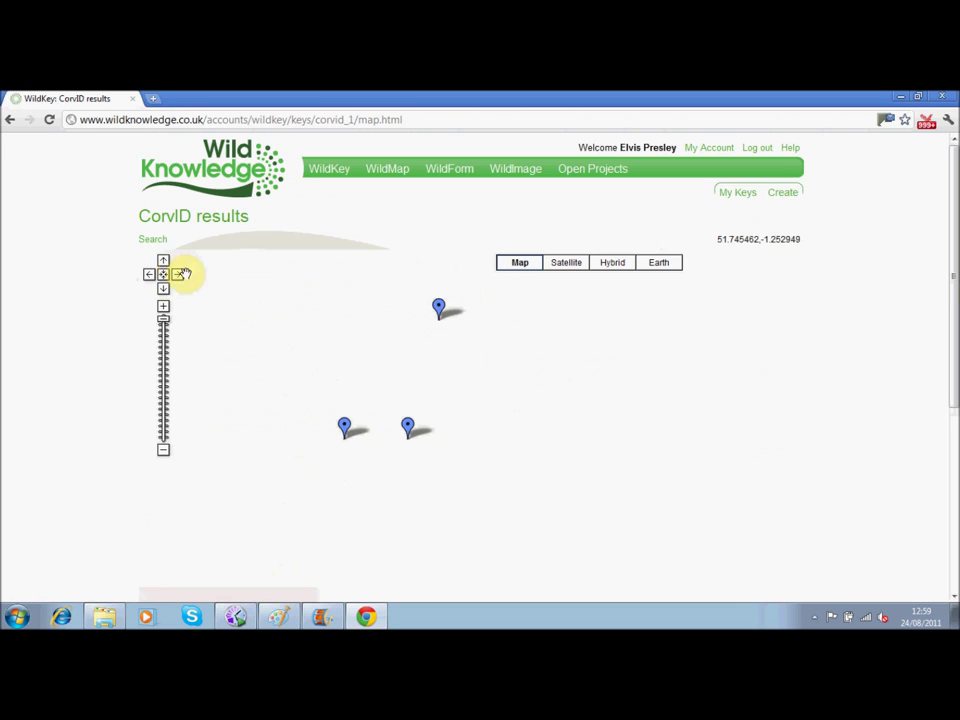
- Switch the CorvID results map to Satellite and zoom in close on the record markers
click(568, 263)
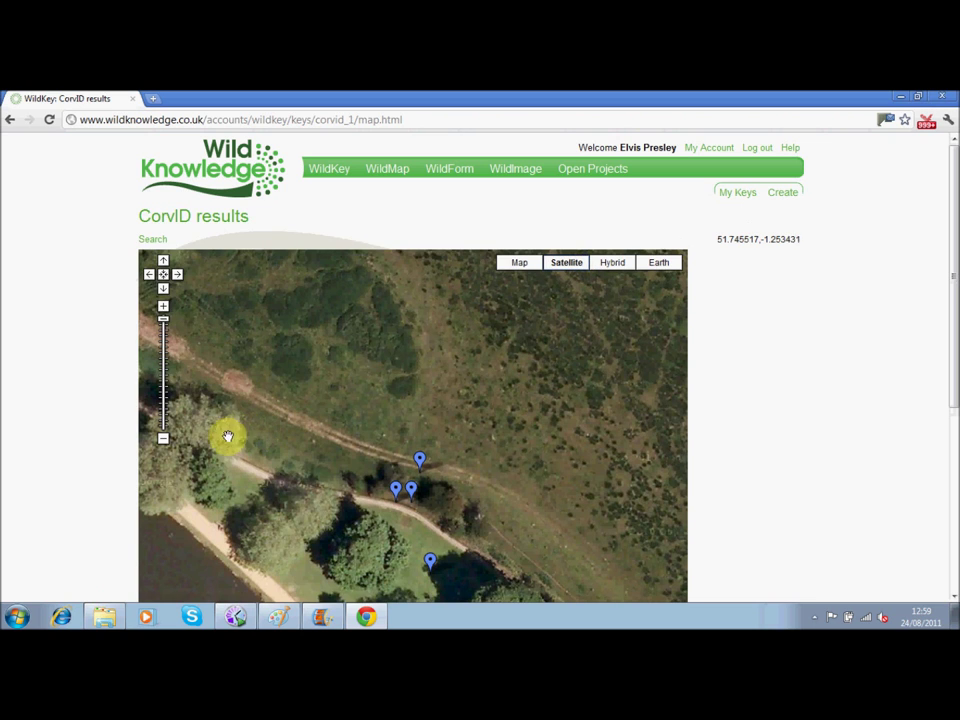
drag(296, 466, 285, 435)
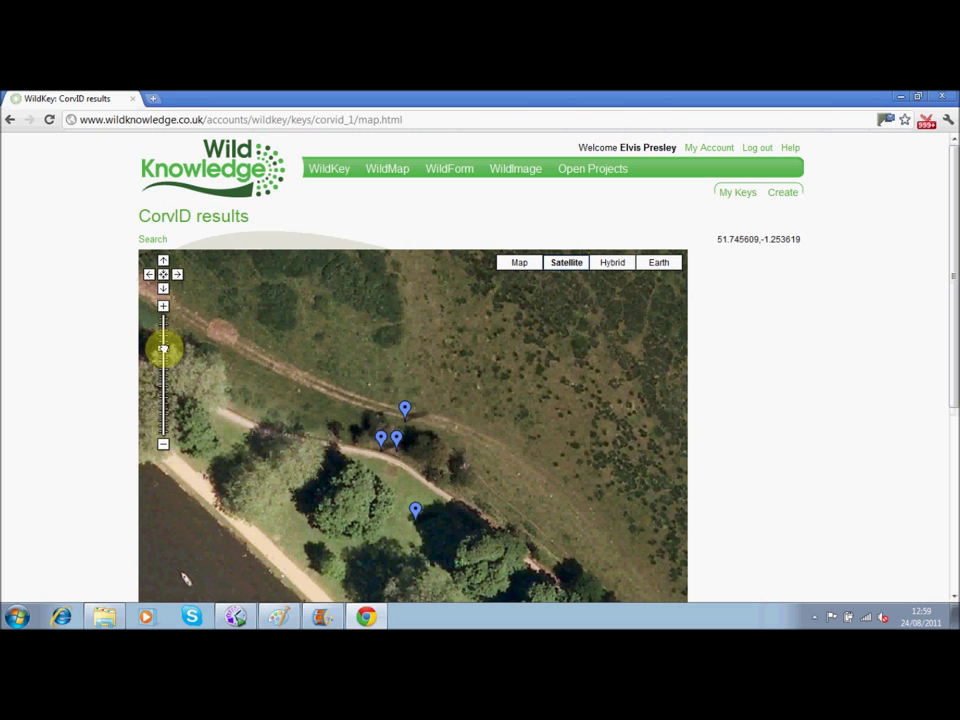
scroll(163, 348, down, 3)
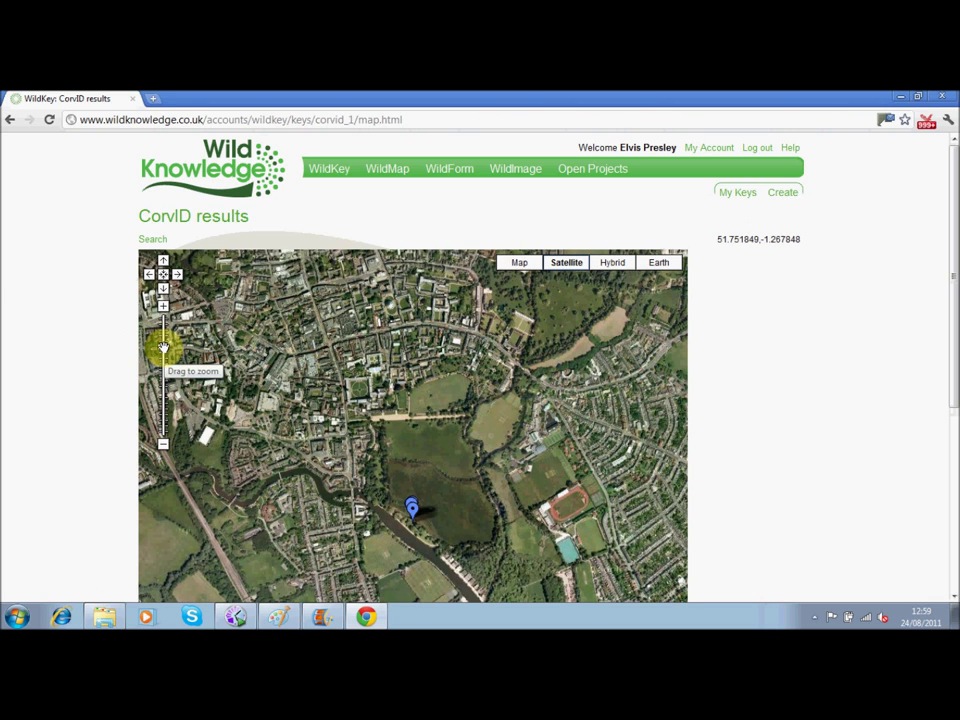
drag(163, 348, 164, 326)
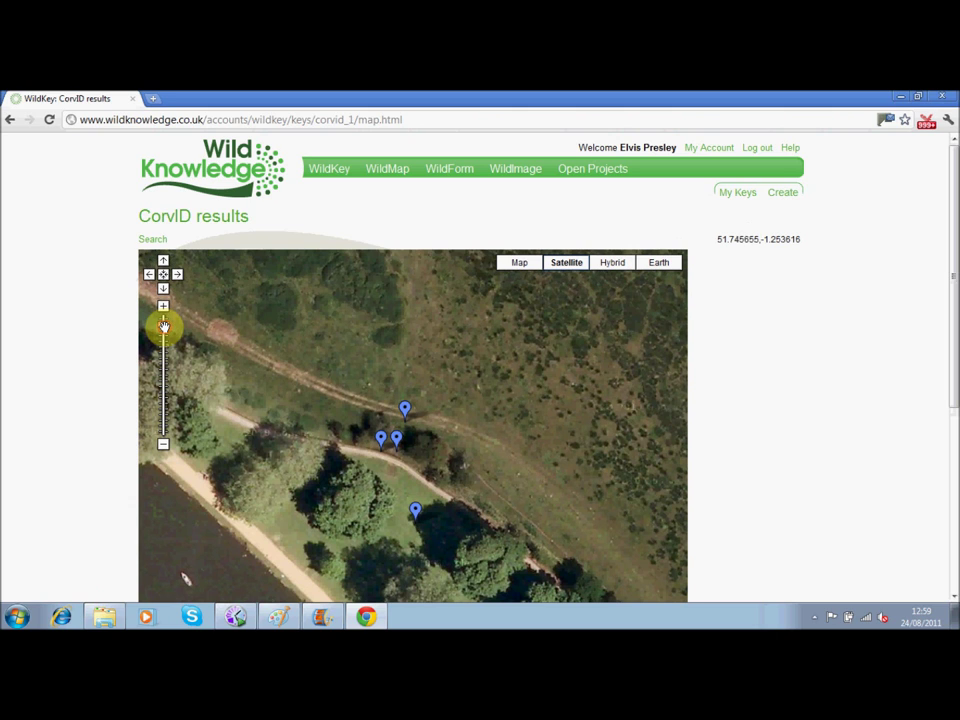
- Open two Magpie record markers and view their attached photos, including the 'four for a boy' sighting
click(405, 411)
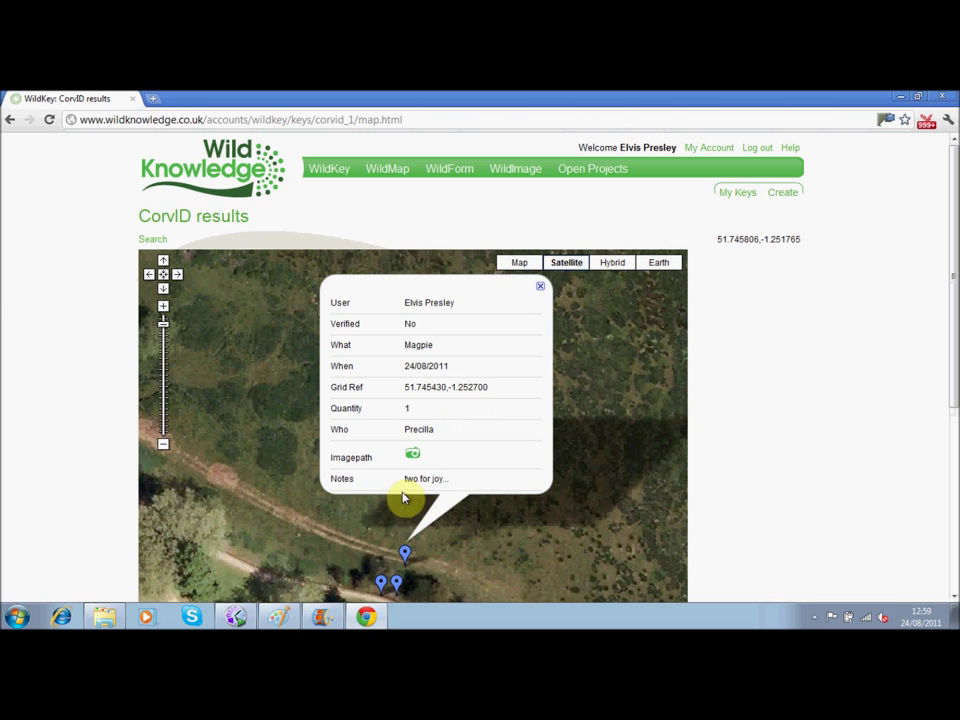
click(419, 460)
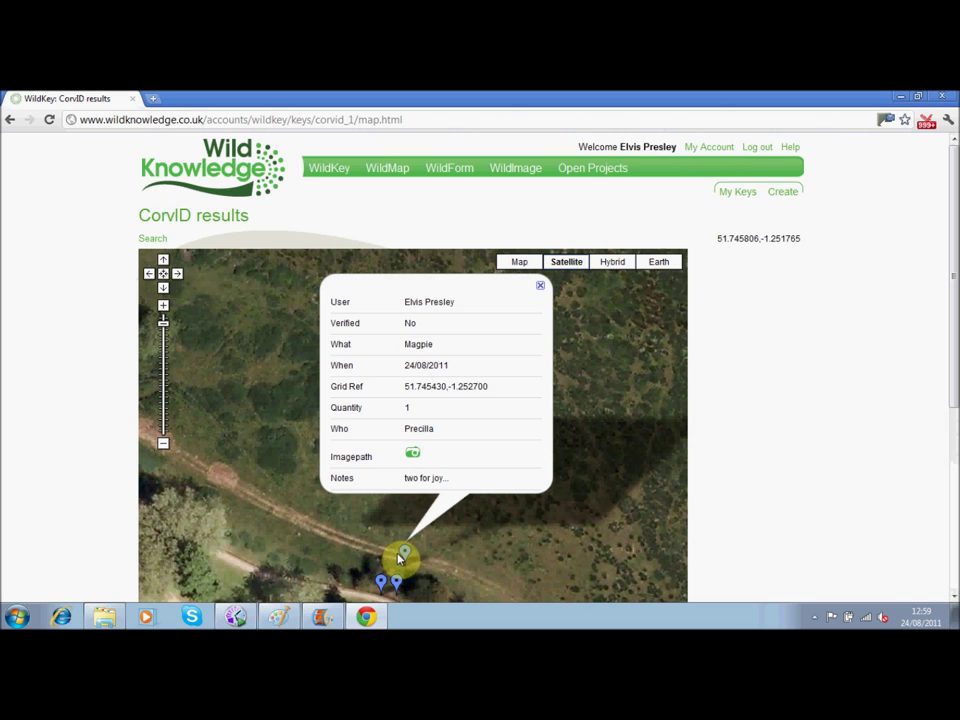
click(398, 585)
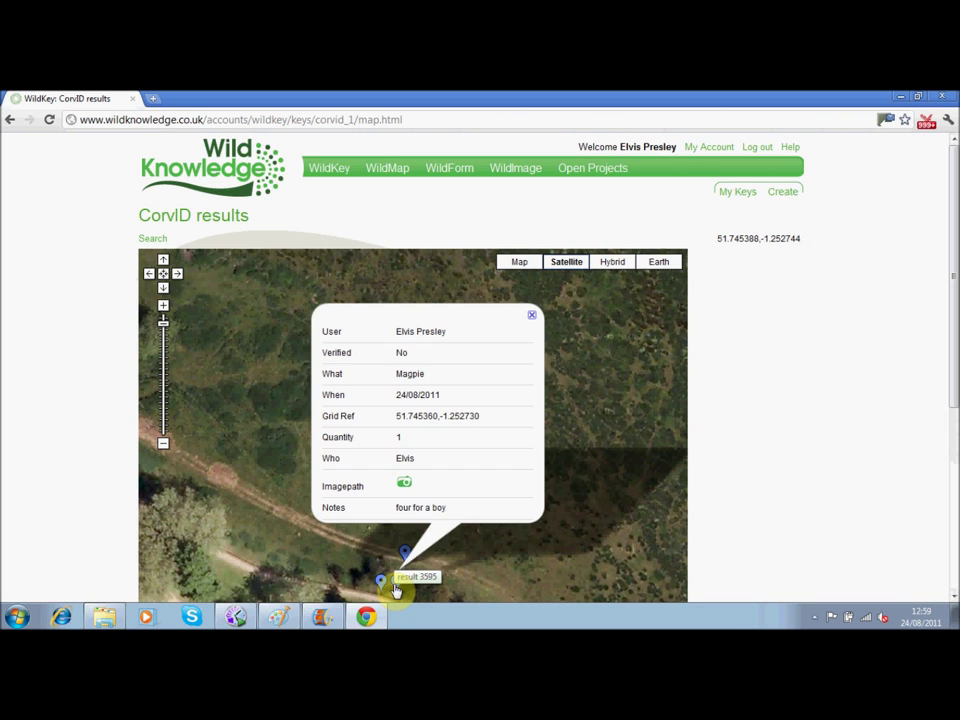
click(406, 487)
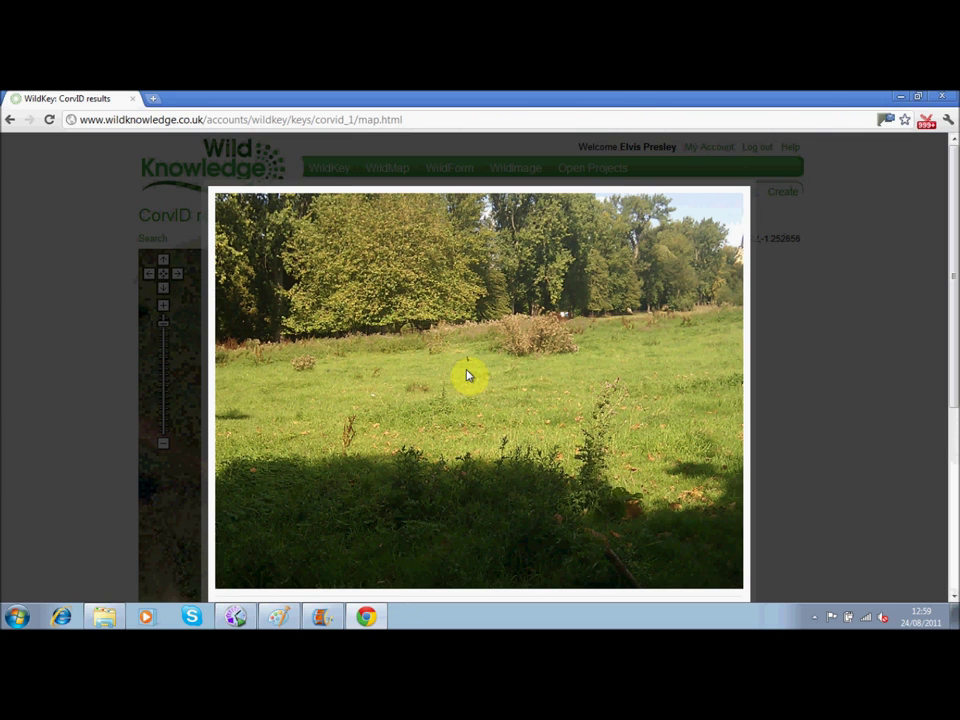
click(467, 376)
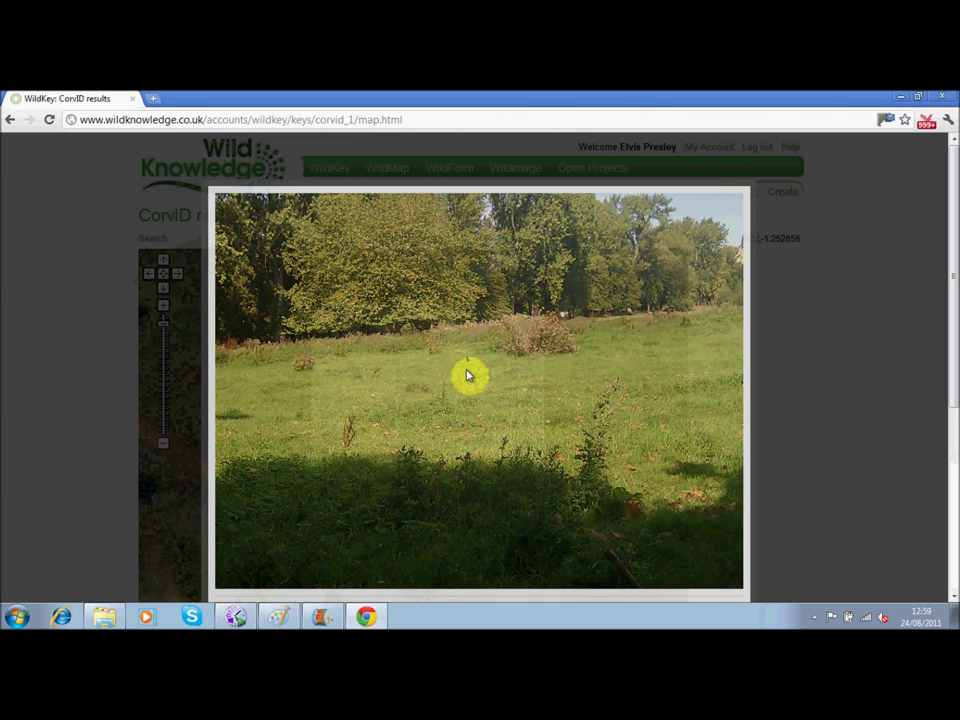